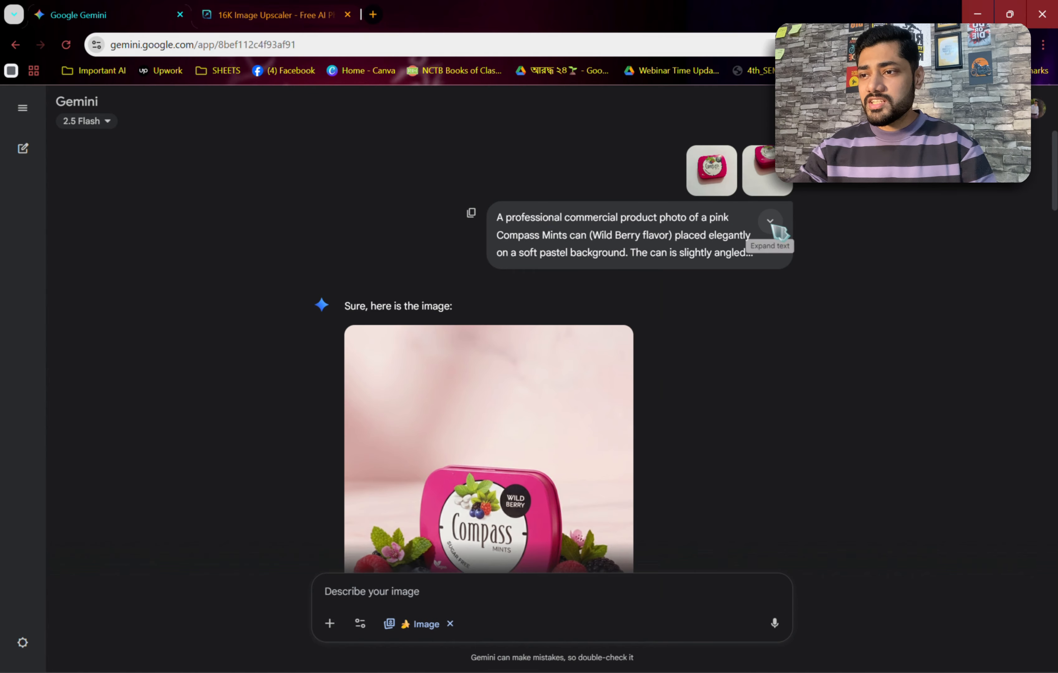
- Expand the first Compass Mints product-photo prompt and examine the generated image of the can with berries at full size
click(770, 221)
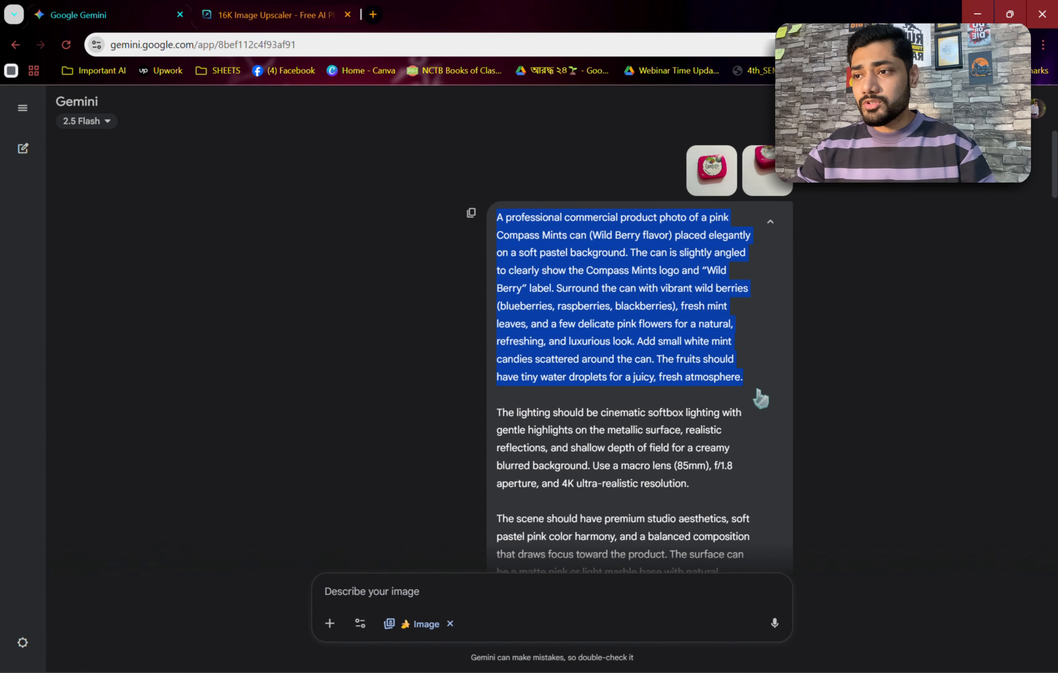
scroll(760, 399, down, 10)
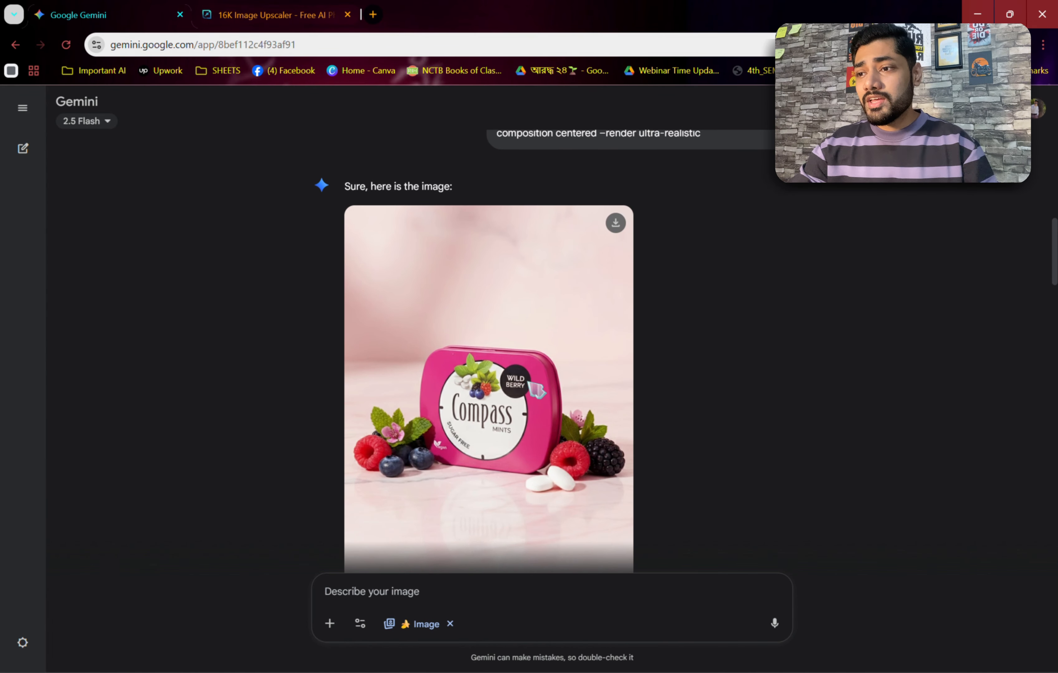
click(536, 388)
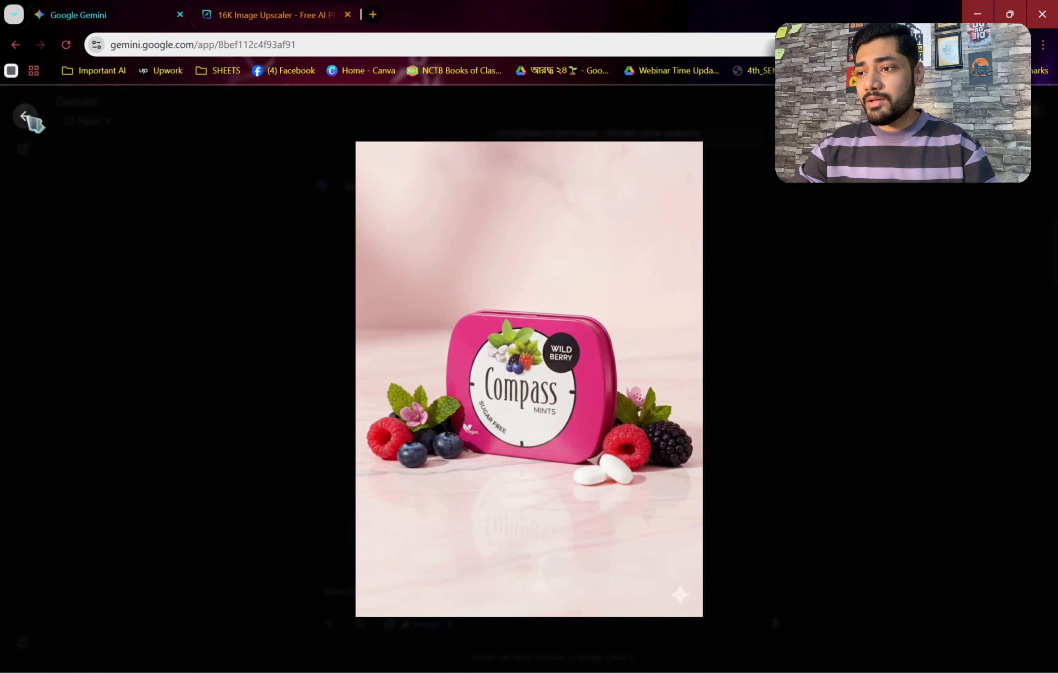
click(27, 118)
scroll(742, 347, down, 8)
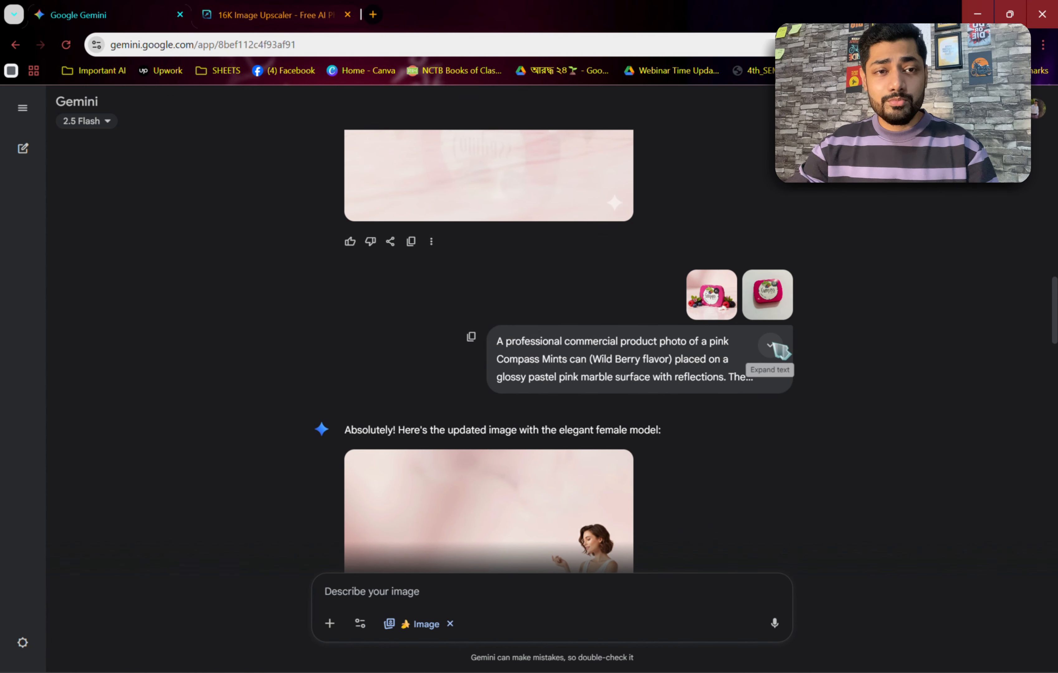
- Read the second Compass Mints prompt that adds an elegant female model, and examine its generated image at full size
click(771, 347)
scroll(711, 351, down, 5)
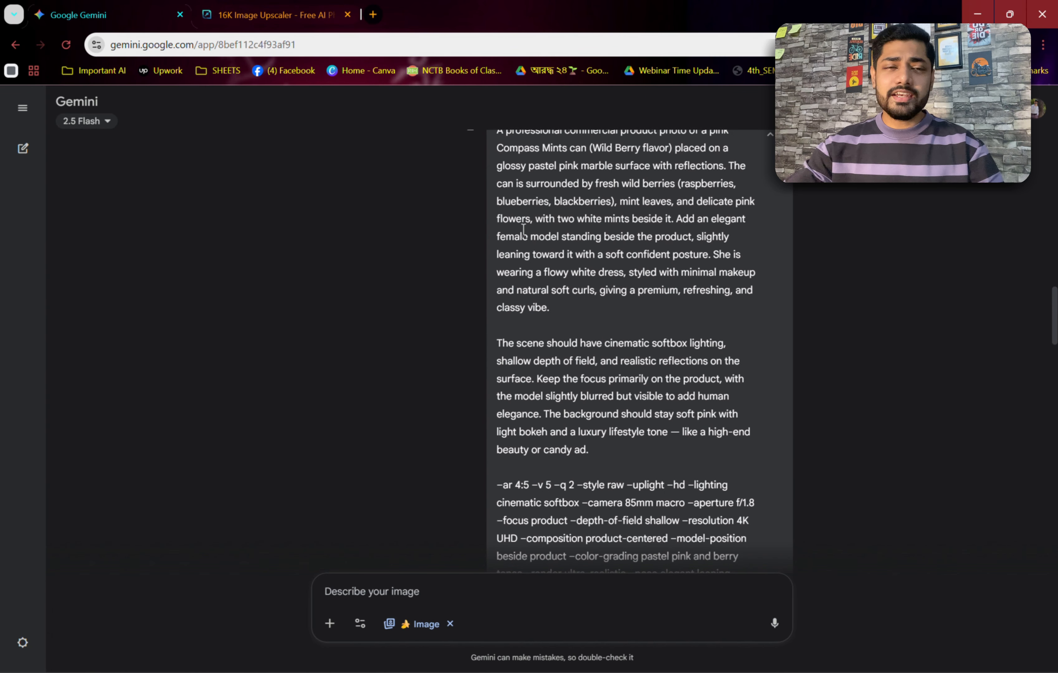
scroll(524, 229, down, 11)
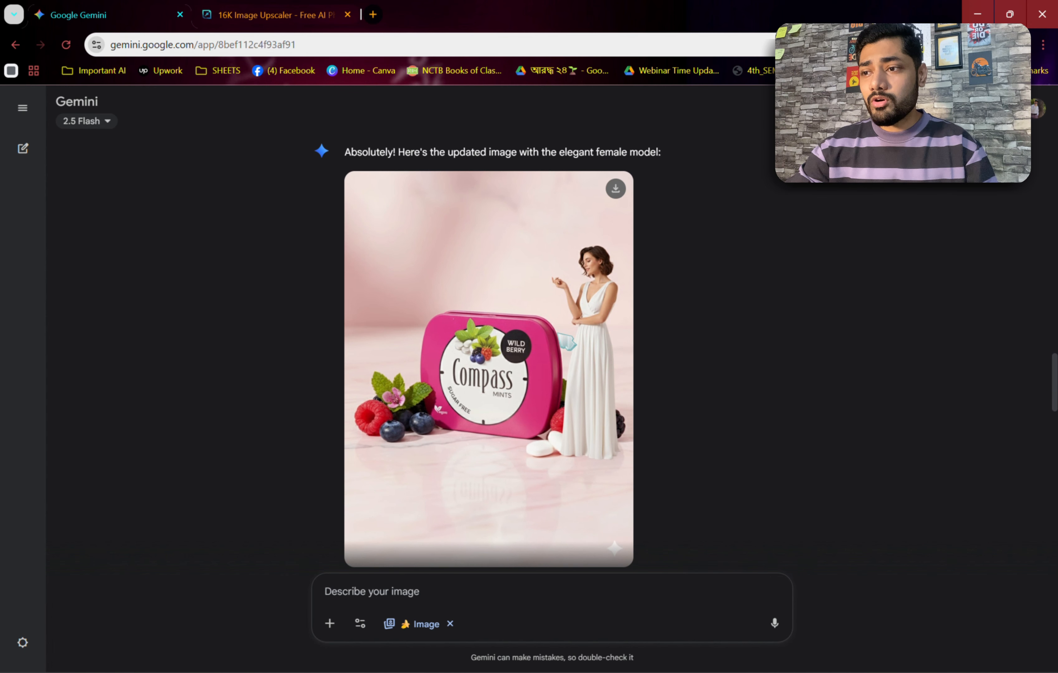
click(562, 340)
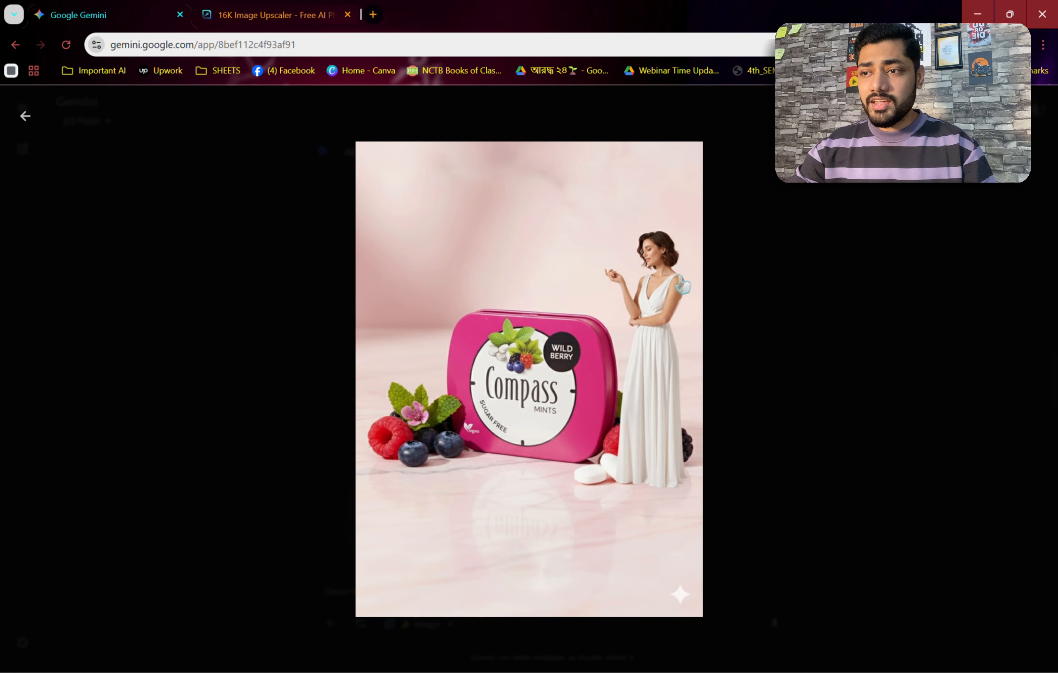
click(25, 117)
scroll(721, 329, down, 8)
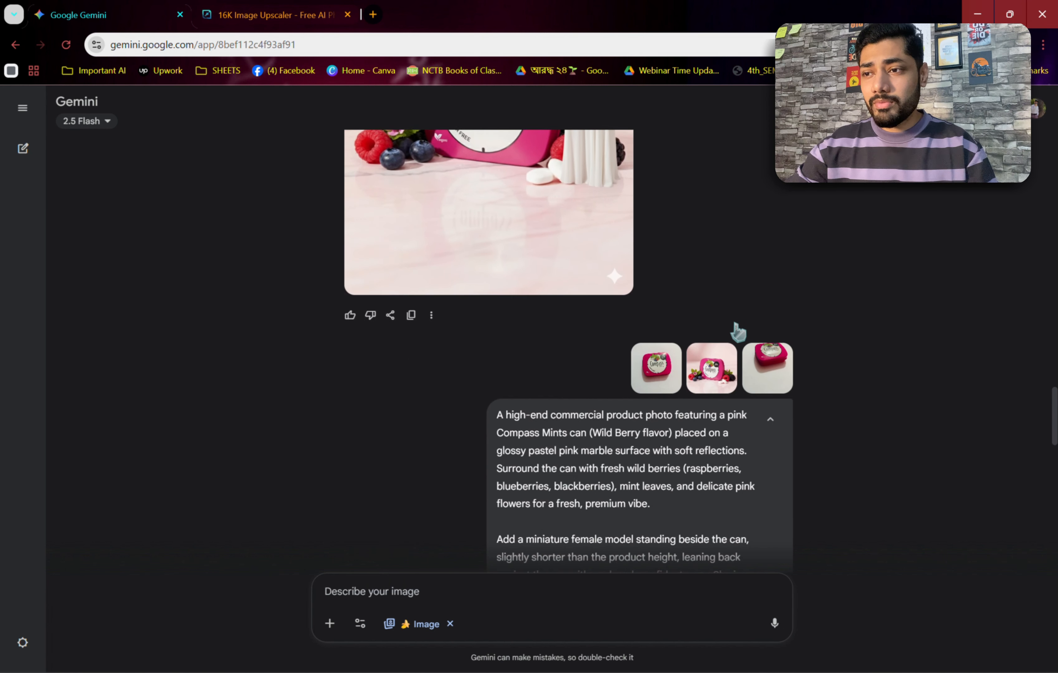
- Review the third prompt's reference images and miniature-model description, and view its generated Compass Mints image at full size
click(711, 288)
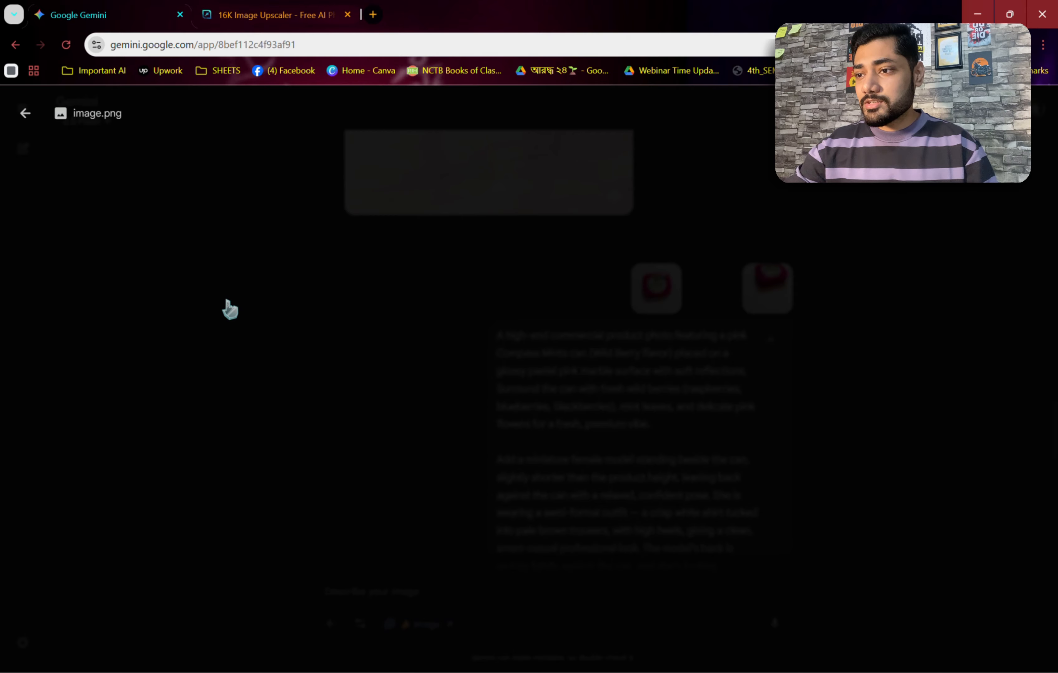
click(269, 309)
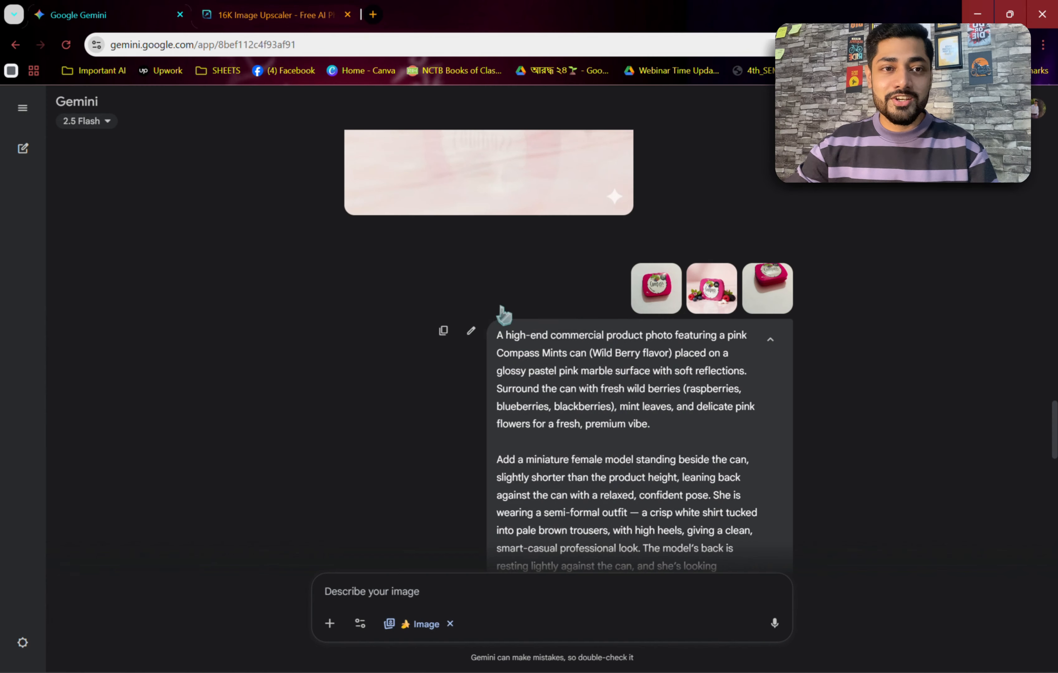
click(656, 288)
click(928, 297)
scroll(923, 394, down, 3)
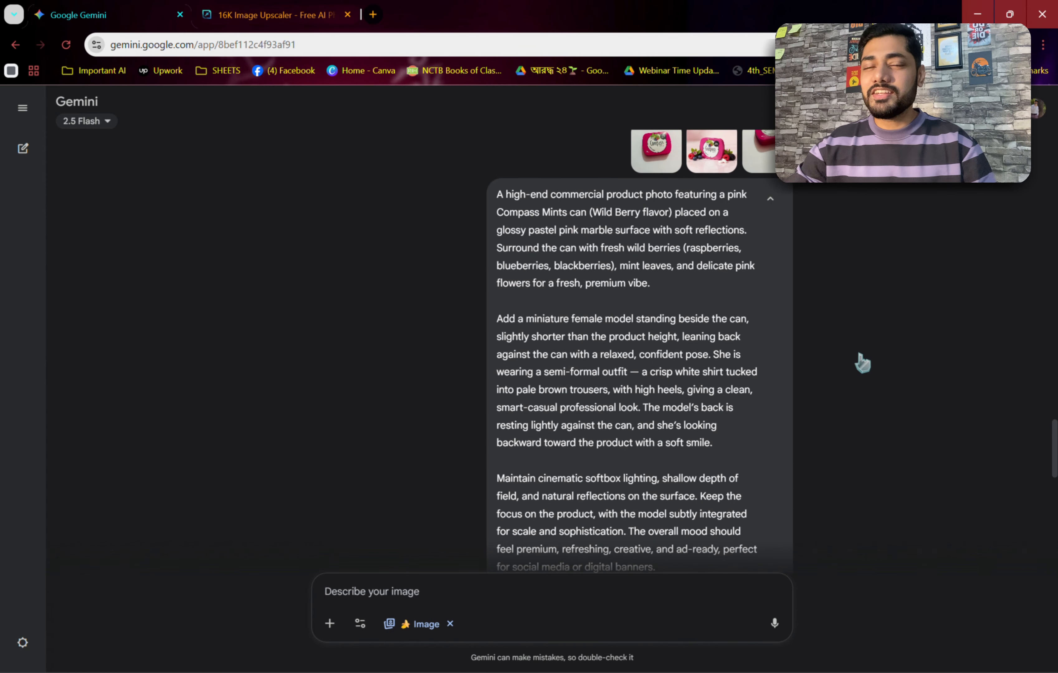
scroll(487, 200, down, 3)
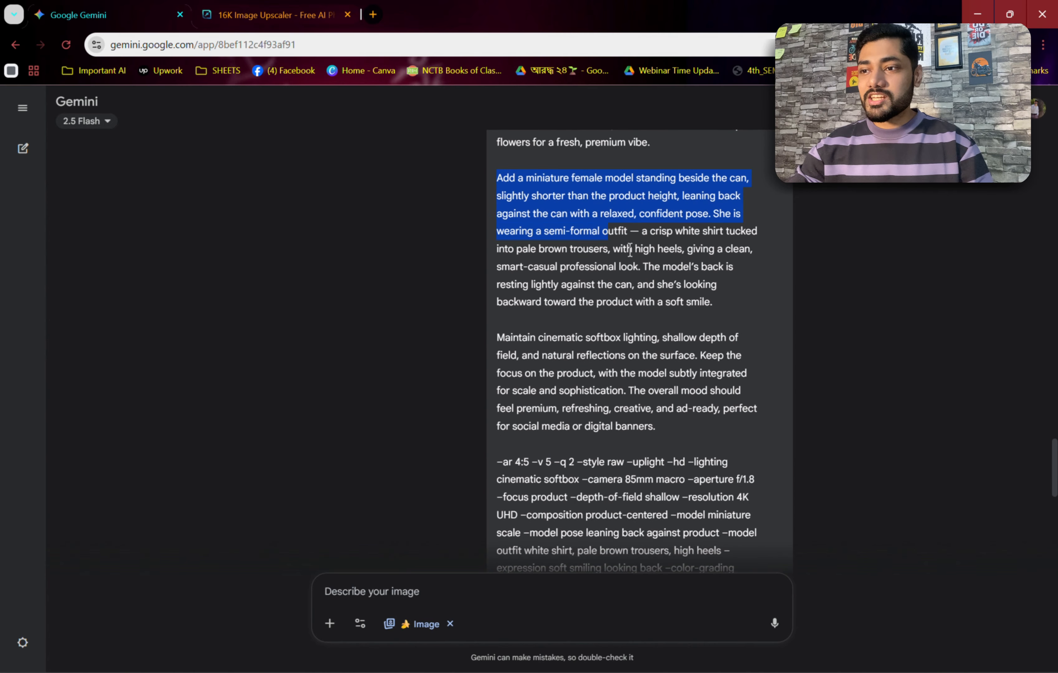
scroll(914, 337, down, 10)
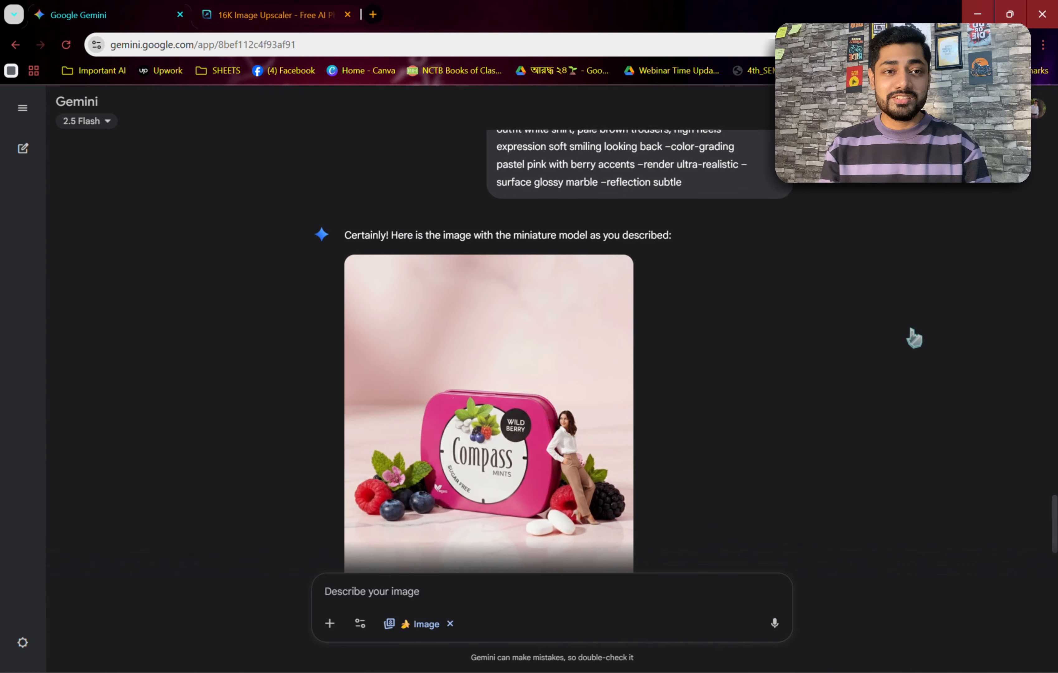
click(572, 298)
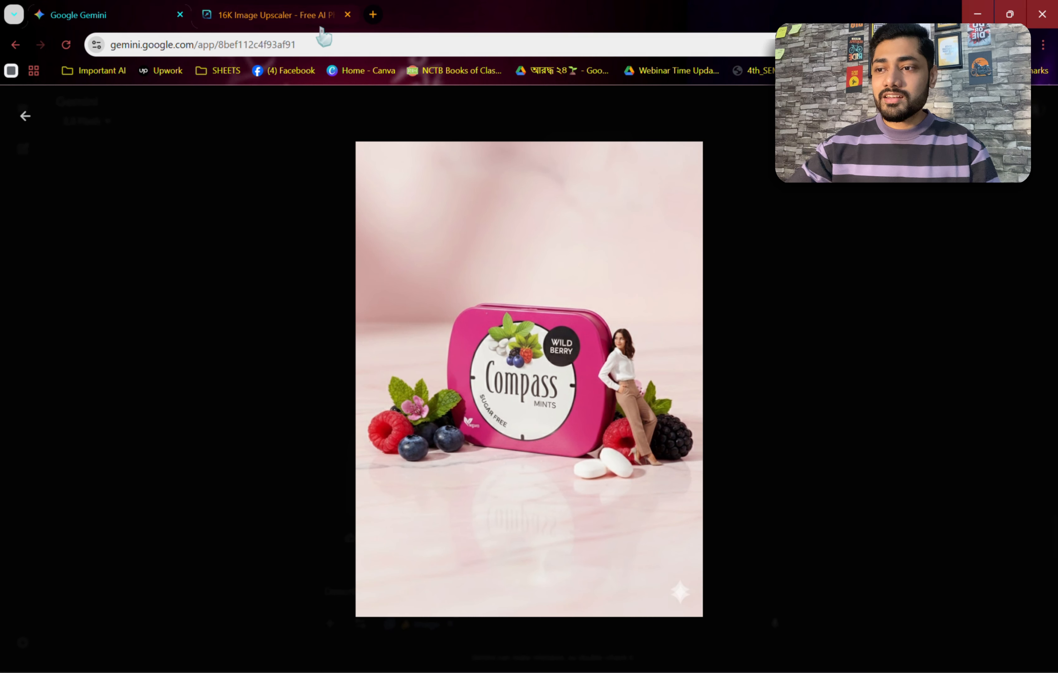
- Switch to IMGUpscaler and examine the before-and-after comparison of the upscaled Compass Mints image
click(272, 18)
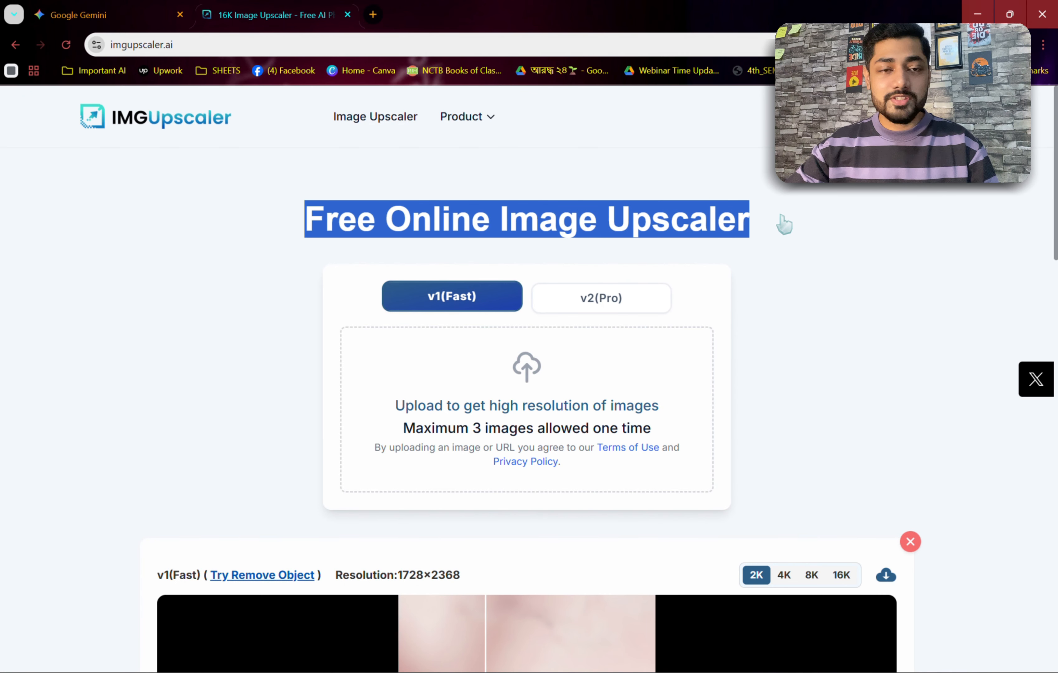
scroll(826, 378, down, 8)
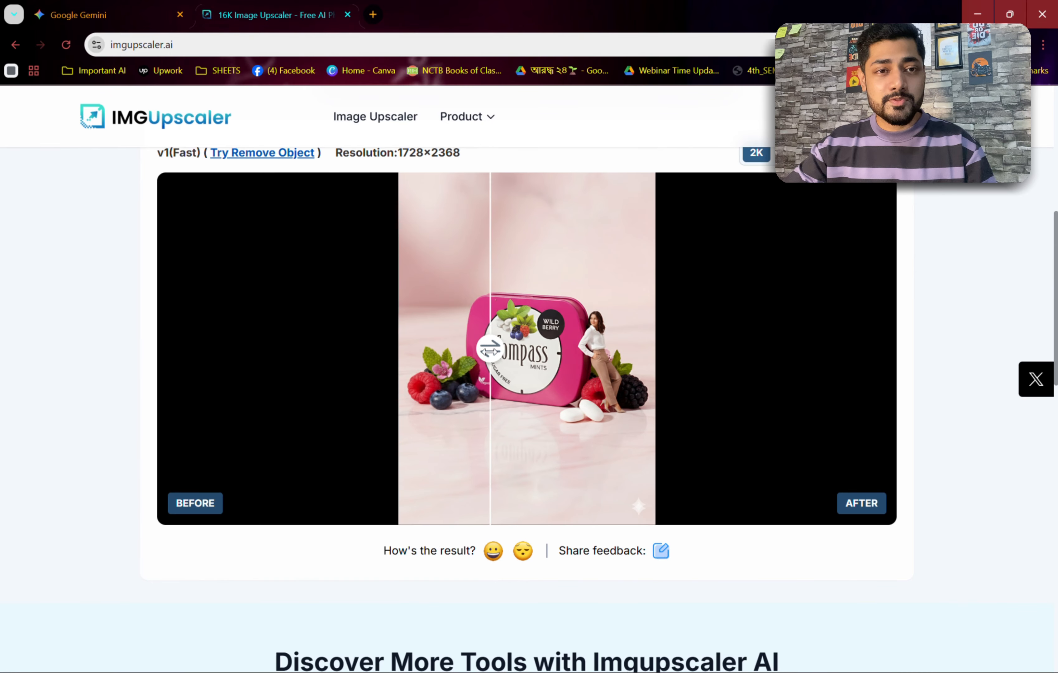
scroll(885, 267, up, 3)
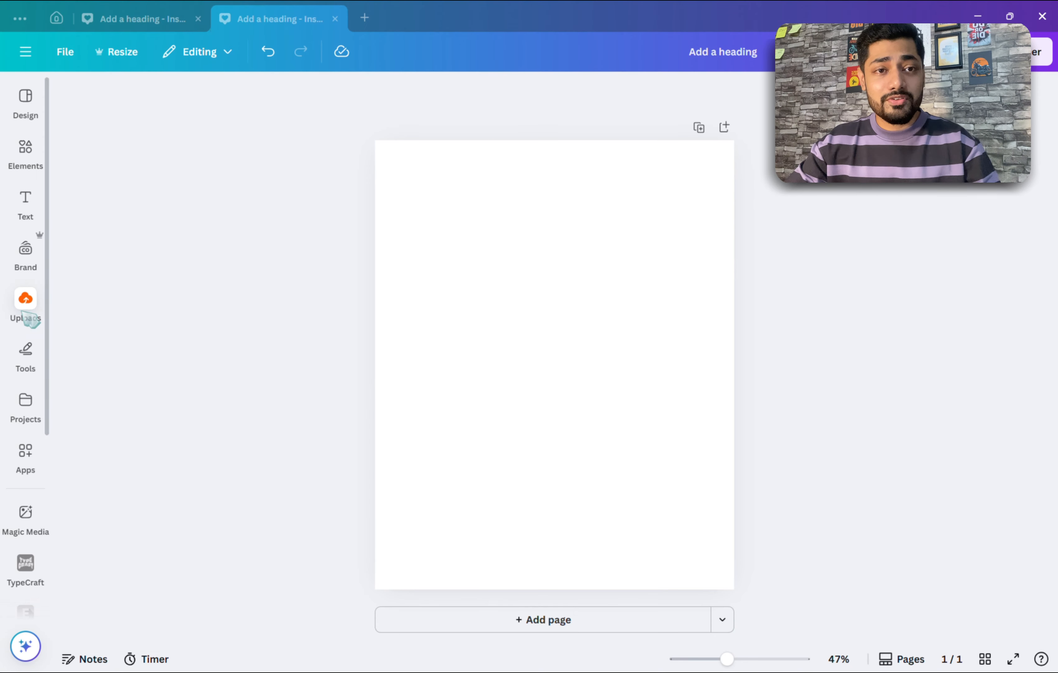
- Place the uploaded Compass Mints image on the blank Canva page, then enlarge and position it to fill the page
click(27, 312)
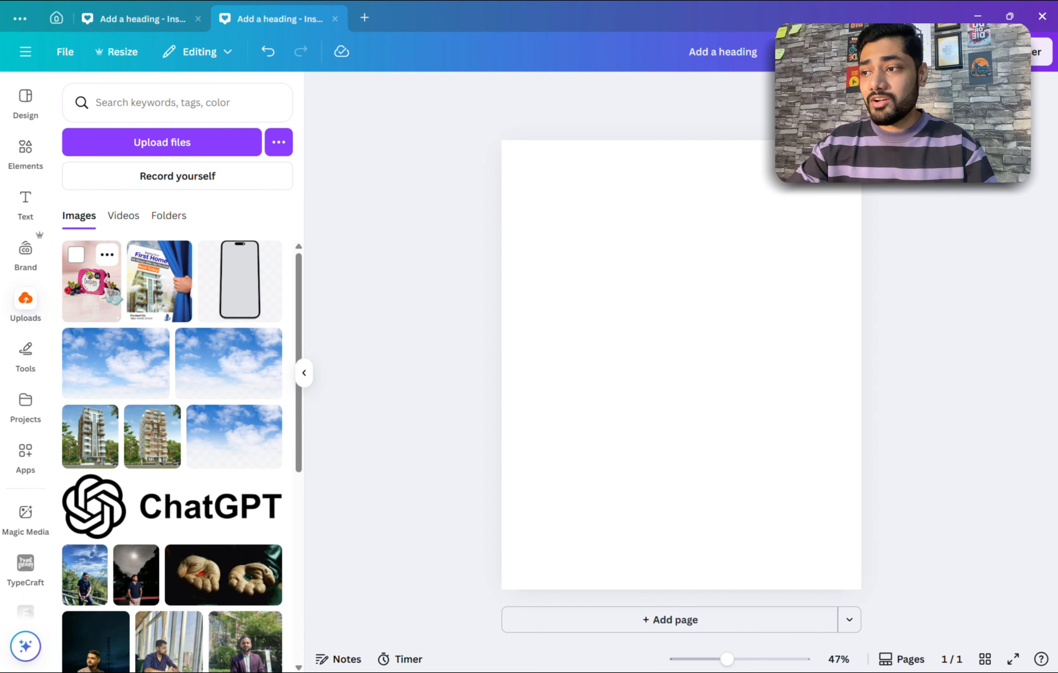
click(90, 278)
click(306, 377)
drag(678, 533, 734, 624)
mouse_move(616, 374)
mouse_down()
mouse_move(609, 335)
mouse_move(609, 354)
mouse_up()
- Add the heading "Massive Freshness" and place it centered above the mint can
key(t)
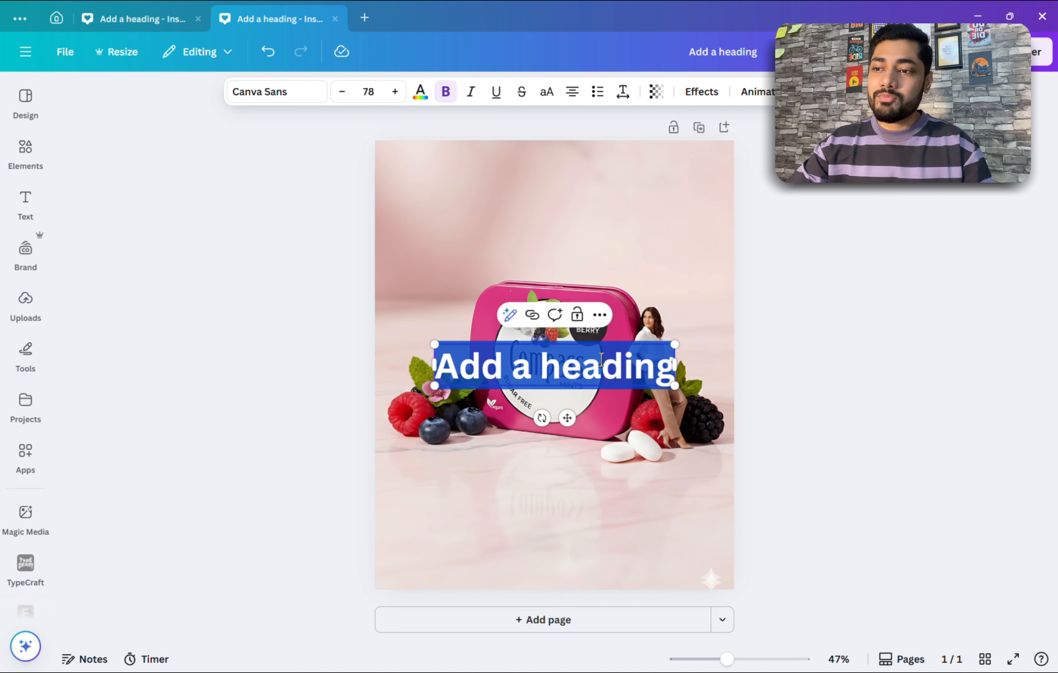
key(super+v)
click(533, 627)
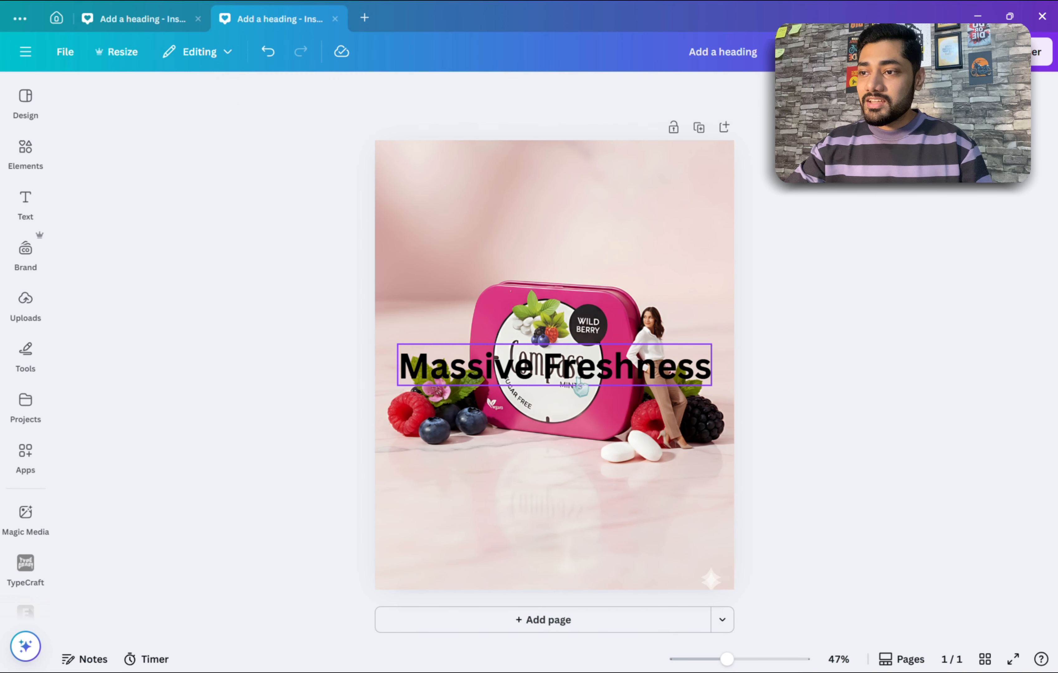
drag(555, 369, 556, 232)
- Set the "Massive Freshness" heading's font to Anton and its color to white, and move it slightly higher
click(276, 91)
click(200, 570)
click(420, 91)
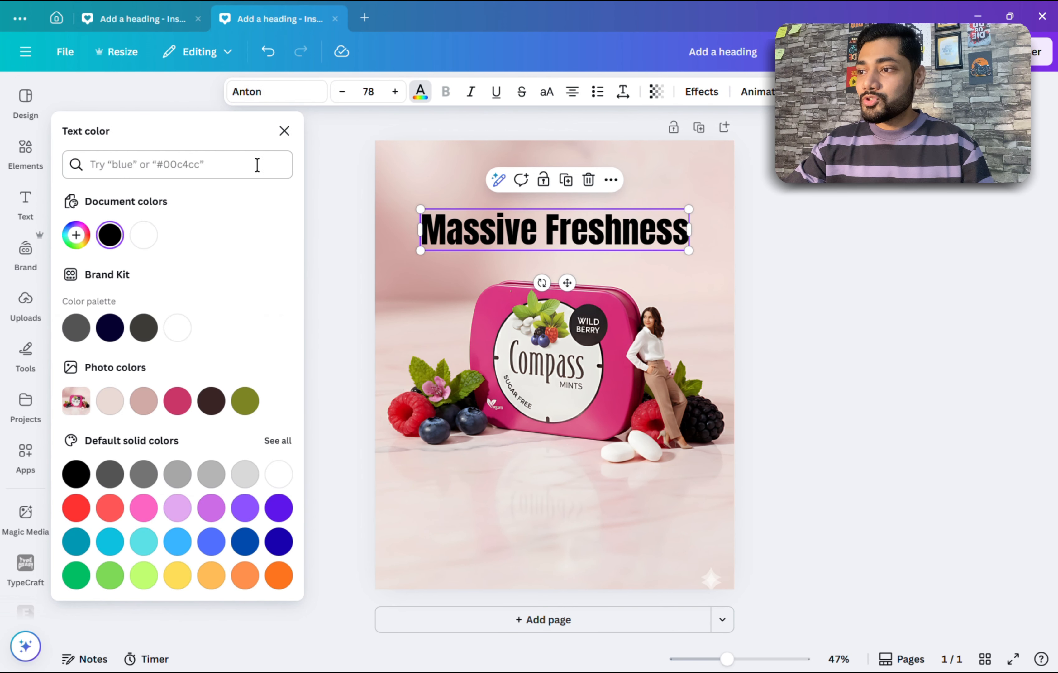
click(830, 239)
click(632, 239)
drag(631, 236, 640, 219)
- Add a subheading reading "Tiny Can" using the copied text
click(25, 205)
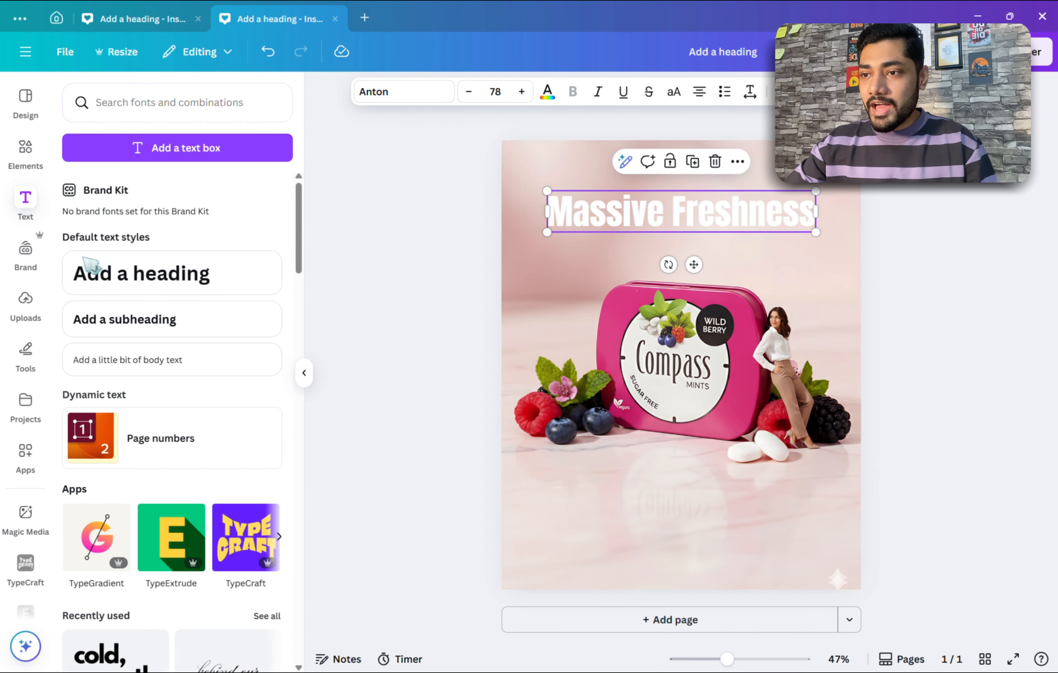
click(124, 319)
key(super+v)
click(768, 433)
click(304, 373)
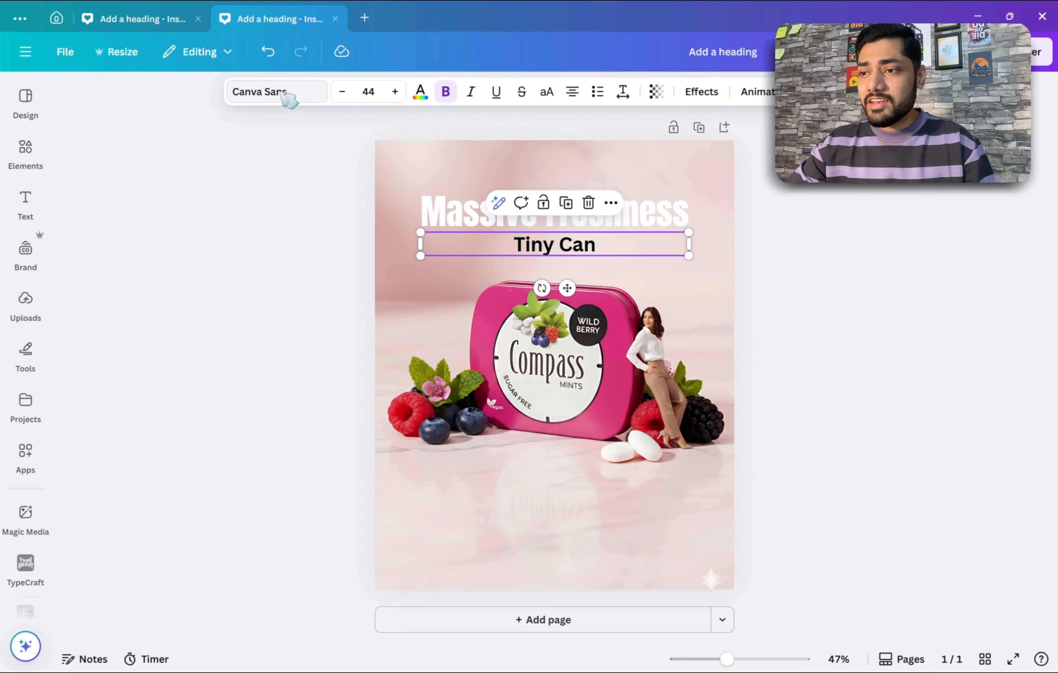
- Set the "Tiny Can" text to white Anton and place it above the start of the "Massive Freshness" heading
click(275, 91)
click(420, 91)
click(144, 233)
click(921, 236)
drag(651, 248, 600, 207)
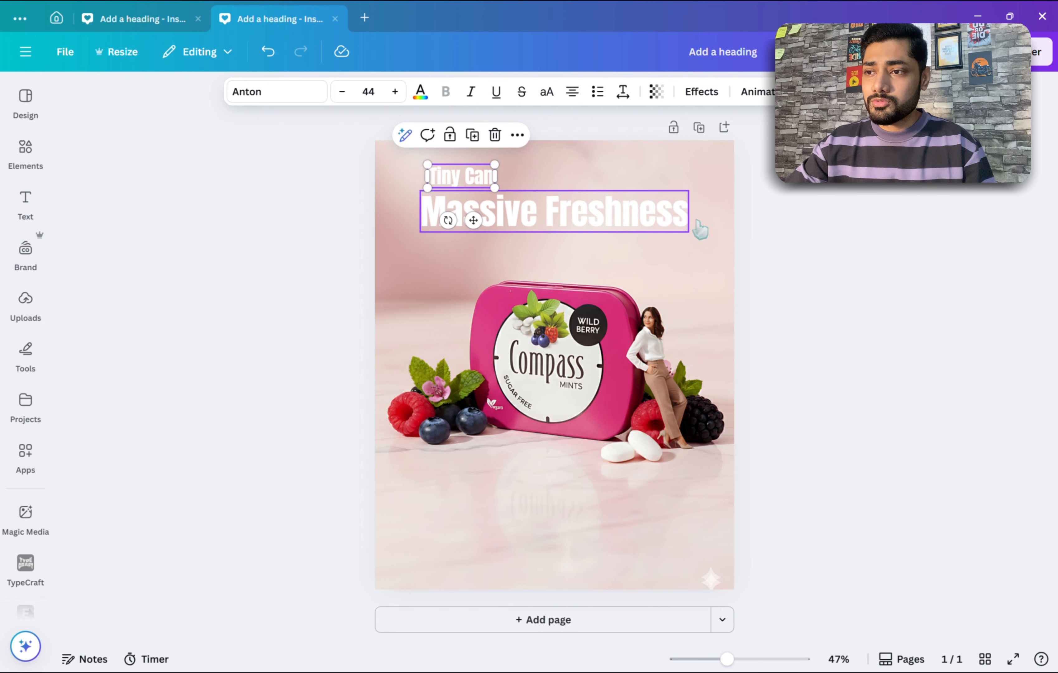
- Add the body text "Sugar-Free • Vegan • Wildly Refreshing" and place it below the "Massive Freshness" heading
click(25, 153)
click(25, 205)
click(200, 362)
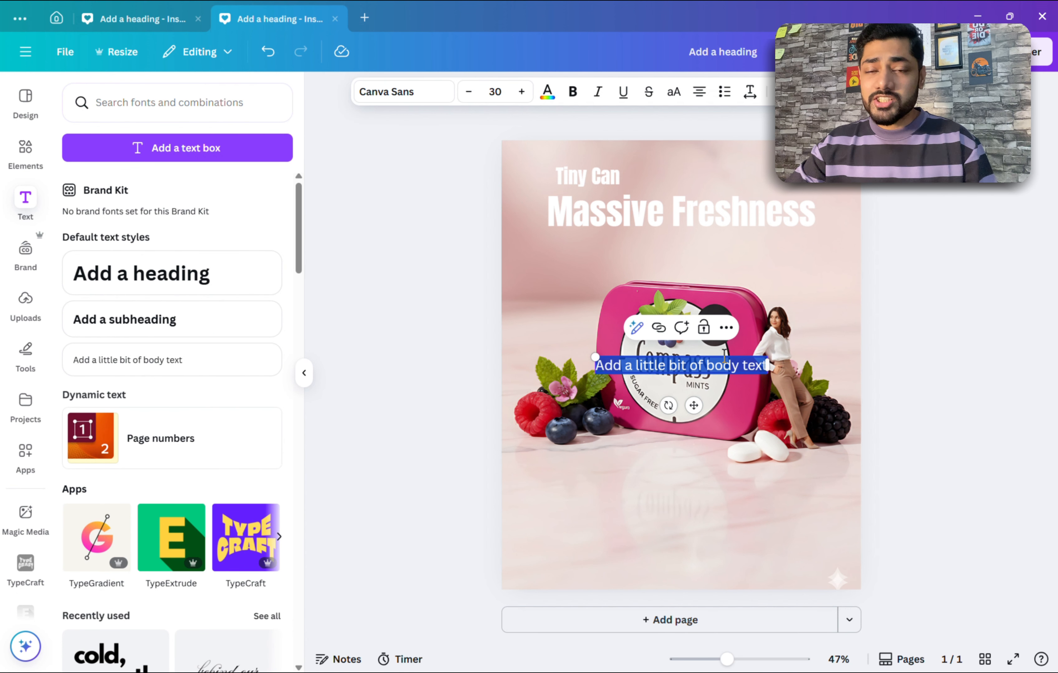
key(super+v)
click(708, 484)
click(304, 372)
drag(605, 366, 604, 250)
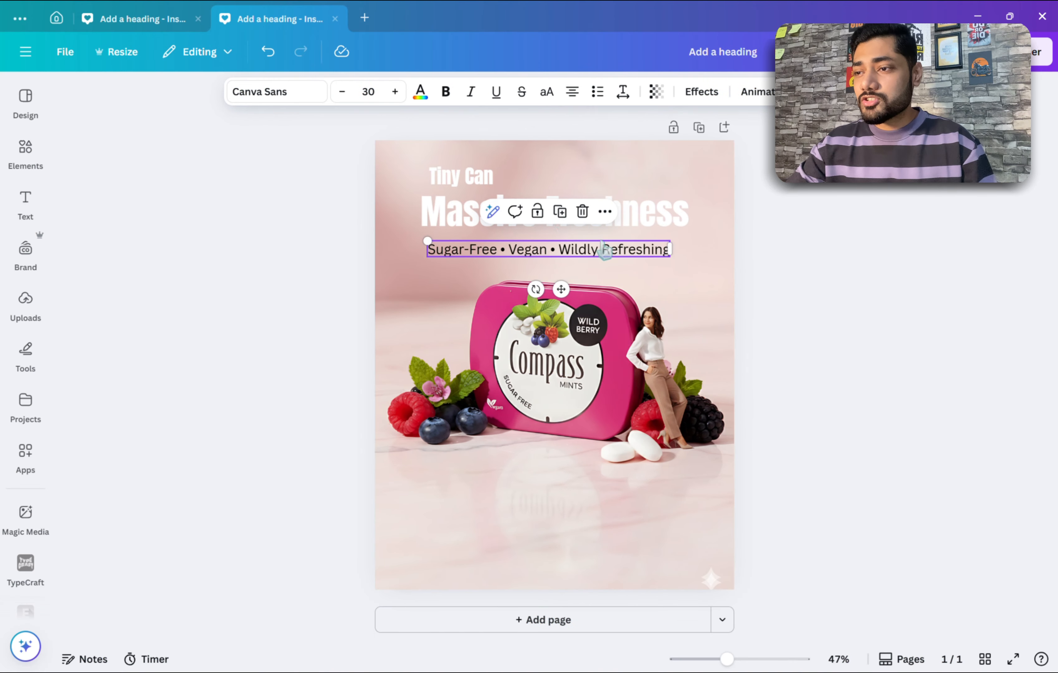
- Make the "Sugar-Free • Vegan • Wildly Refreshing" line crimson in Glacial Indifference, and tuck it under the heading, aligned to its right end
click(420, 91)
click(276, 91)
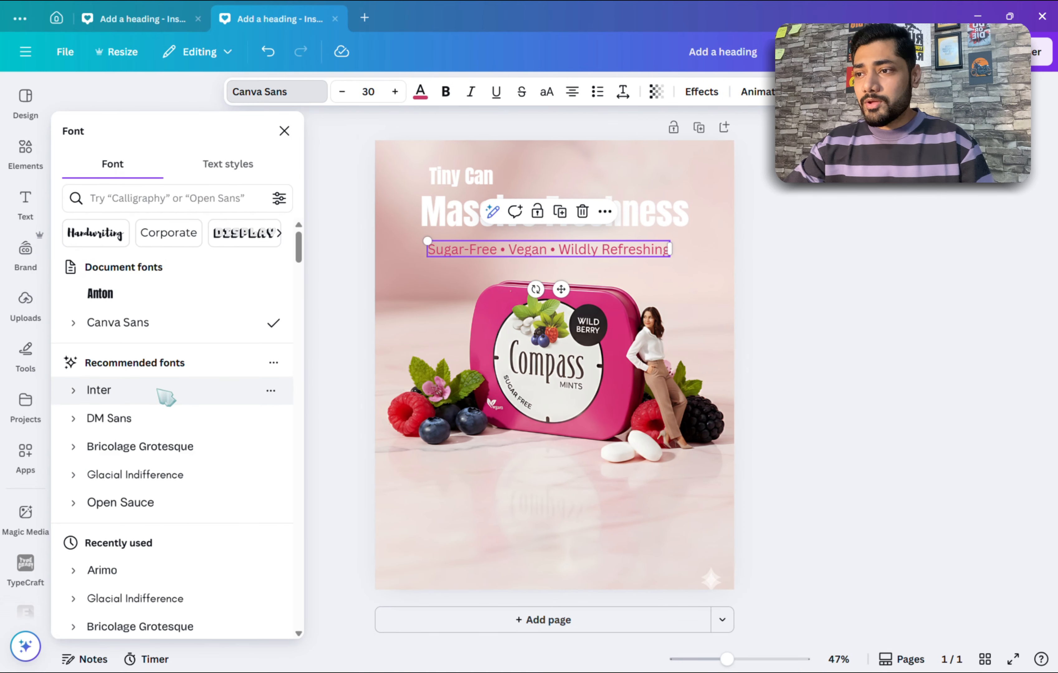
click(153, 573)
click(135, 474)
click(897, 355)
drag(600, 249, 630, 233)
- Move the "Tiny Can" text closer to the "Massive Freshness" heading, aligned with its left edge
click(392, 178)
click(461, 177)
click(580, 266)
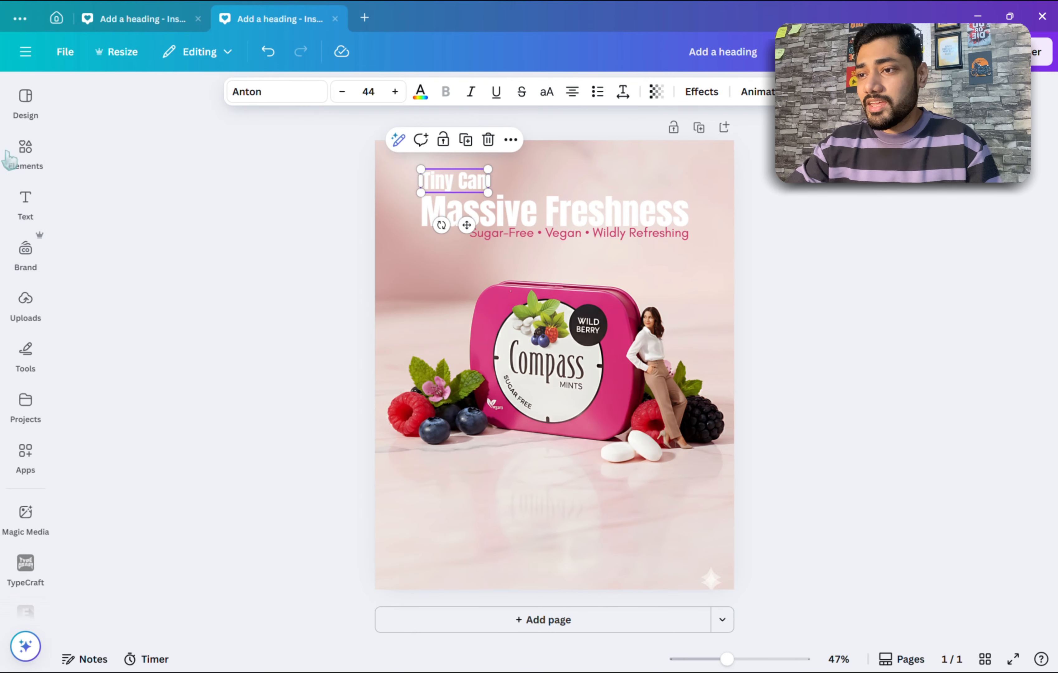
- Search the elements for "square" and add a solid square to the page in crimson
click(25, 152)
click(128, 111)
text(square)
key(Return)
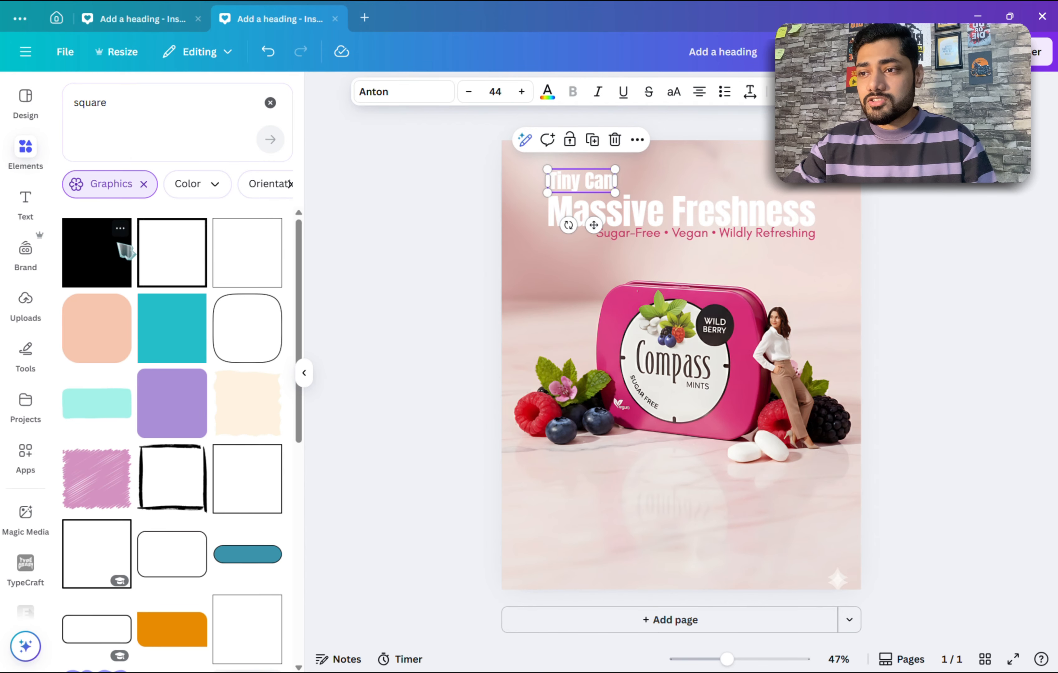
click(144, 184)
click(87, 262)
click(304, 372)
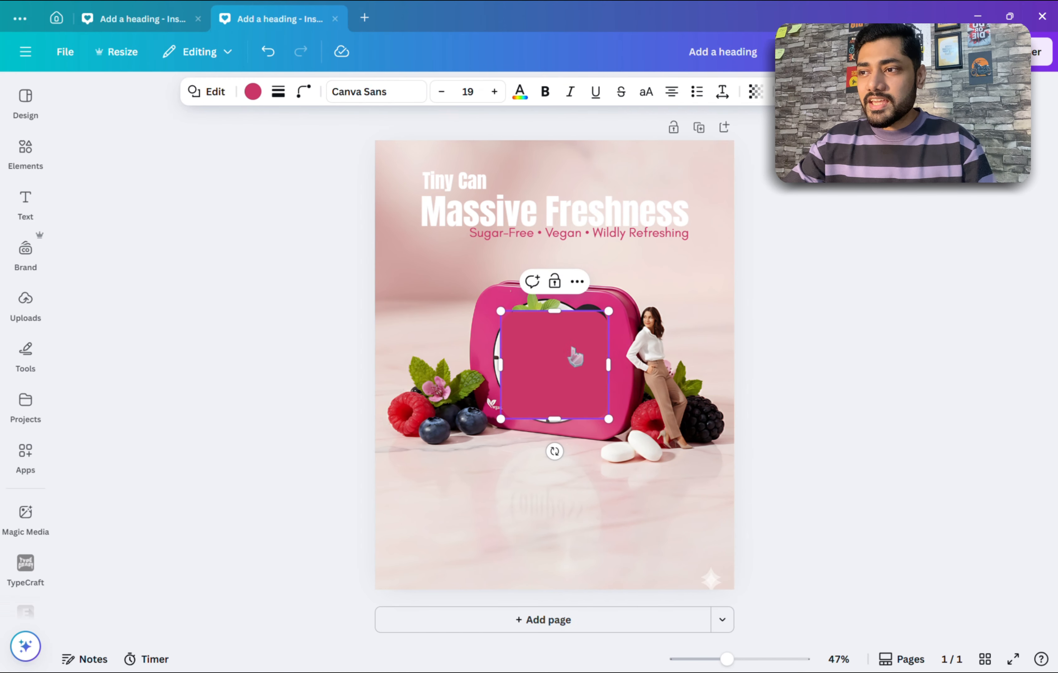
- Fit the crimson square as a rounded label behind the "Tiny Can" text
drag(572, 351, 487, 199)
scroll(463, 196, up, 5)
drag(482, 152, 395, 165)
click(574, 289)
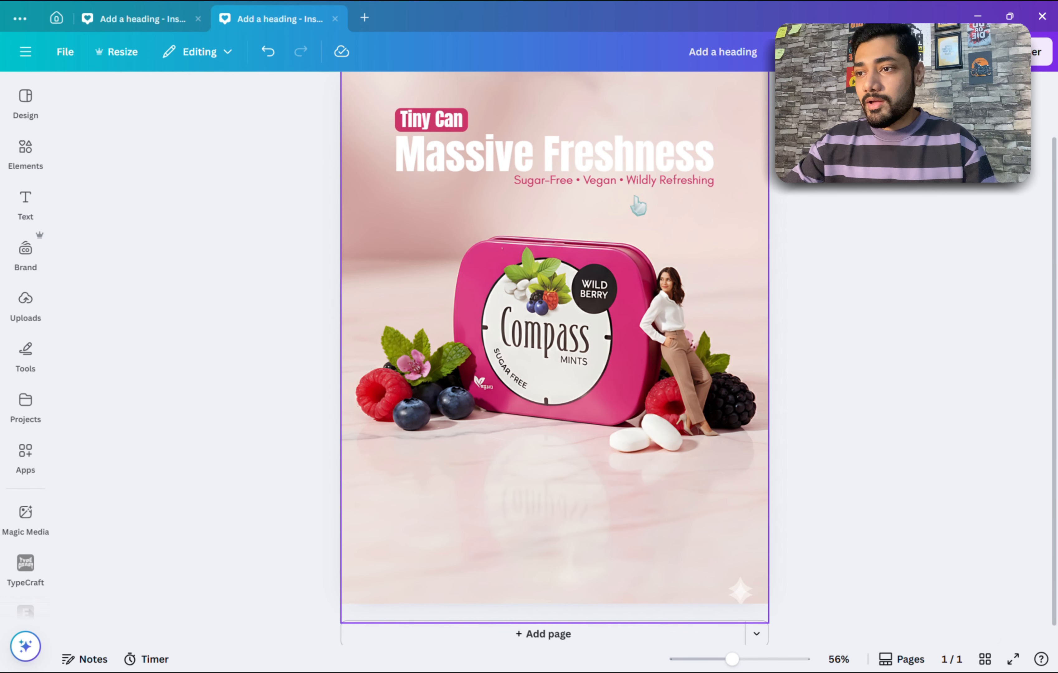
- Add the body text "Health-Conscious Choice" and place it below the can near the page's left side
key(t)
key(super+v)
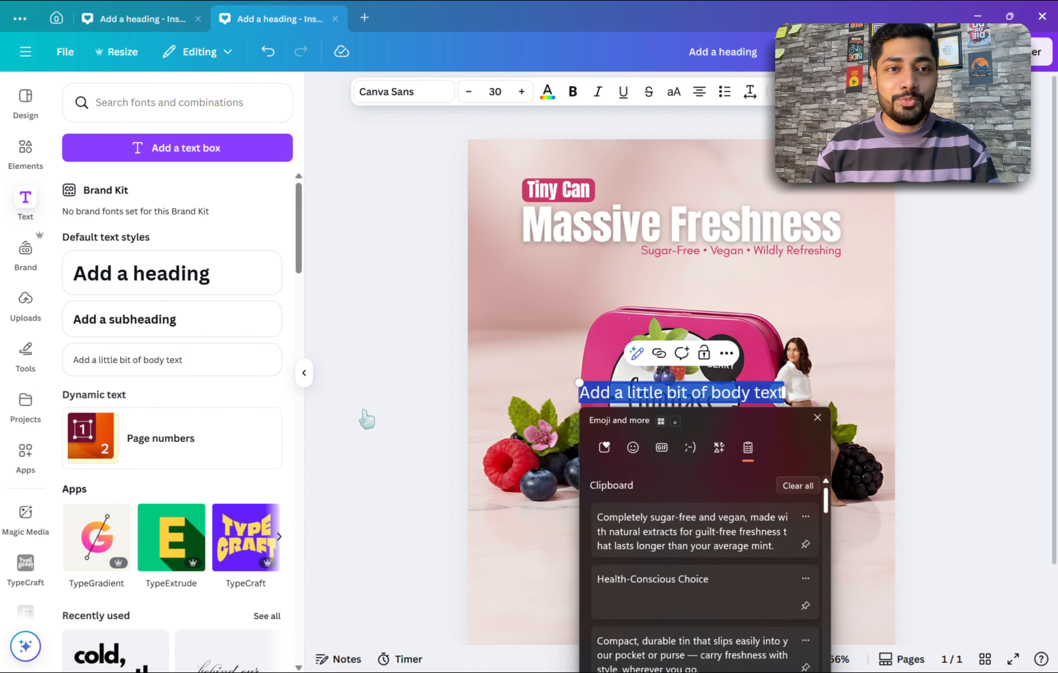
click(305, 372)
key(super+v)
click(599, 595)
drag(634, 398, 540, 535)
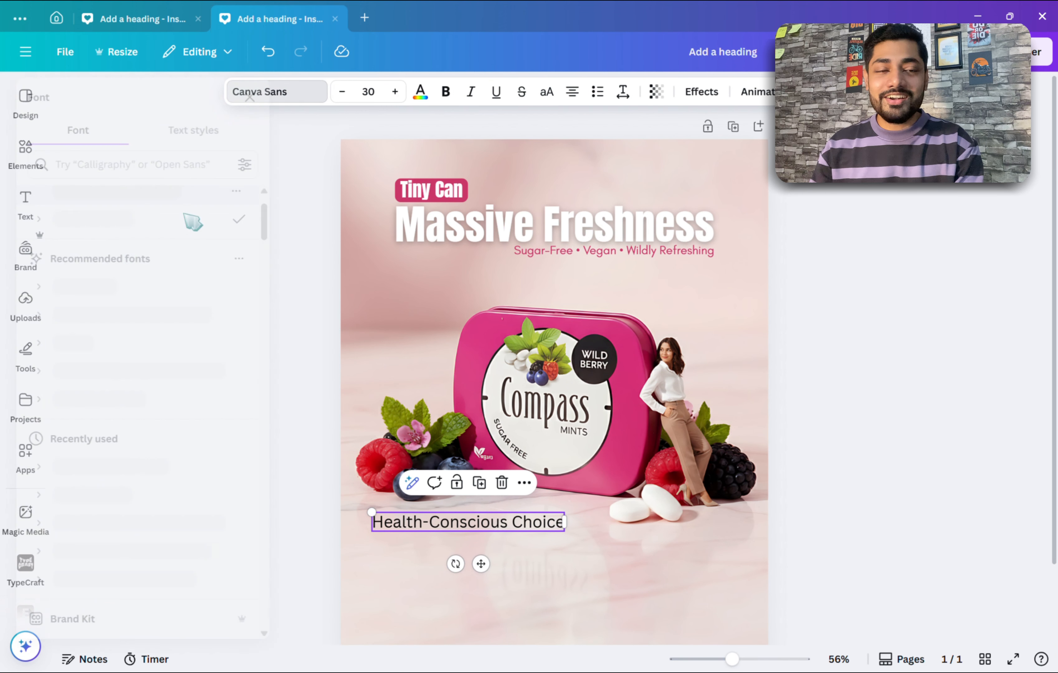
- Set the "Health-Conscious Choice" text's font to Anton and its color to white
click(192, 221)
click(420, 92)
click(146, 224)
- Add the body text "Completely sugar-free and vegan, made with natural extracts for guilt-free freshness that lasts longer than your average mint." below the heading, size 15
click(25, 205)
click(142, 365)
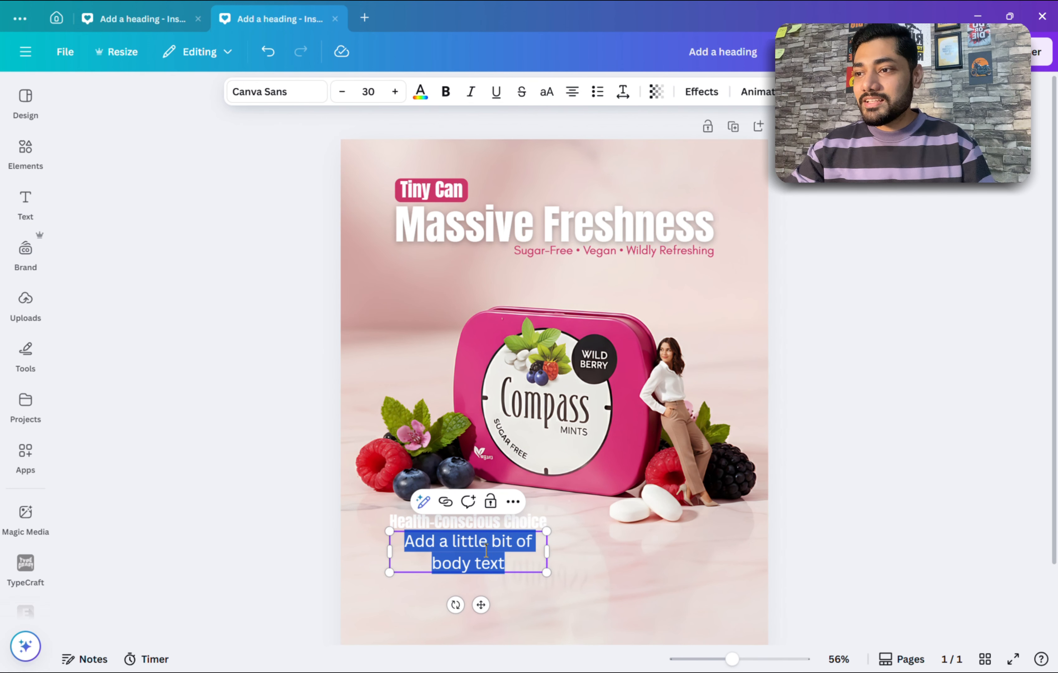
key(super+v)
click(630, 374)
click(342, 92)
- Set the "Health-Conscious Choice" paragraph's font to Arimo, align it left and tighten its line spacing
click(276, 92)
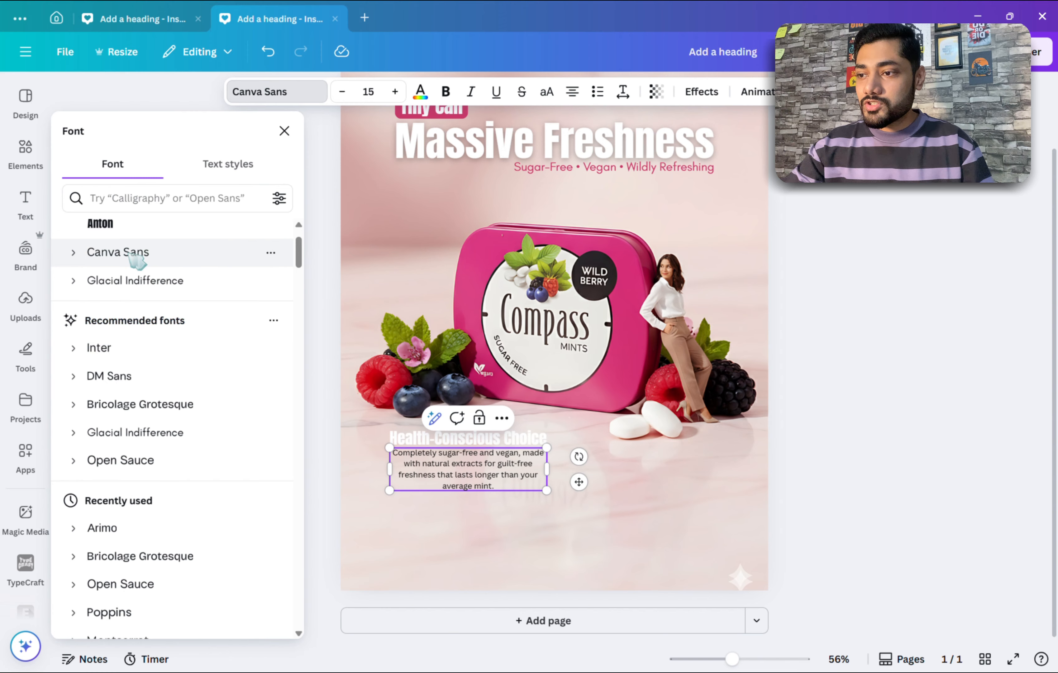
click(102, 528)
click(623, 92)
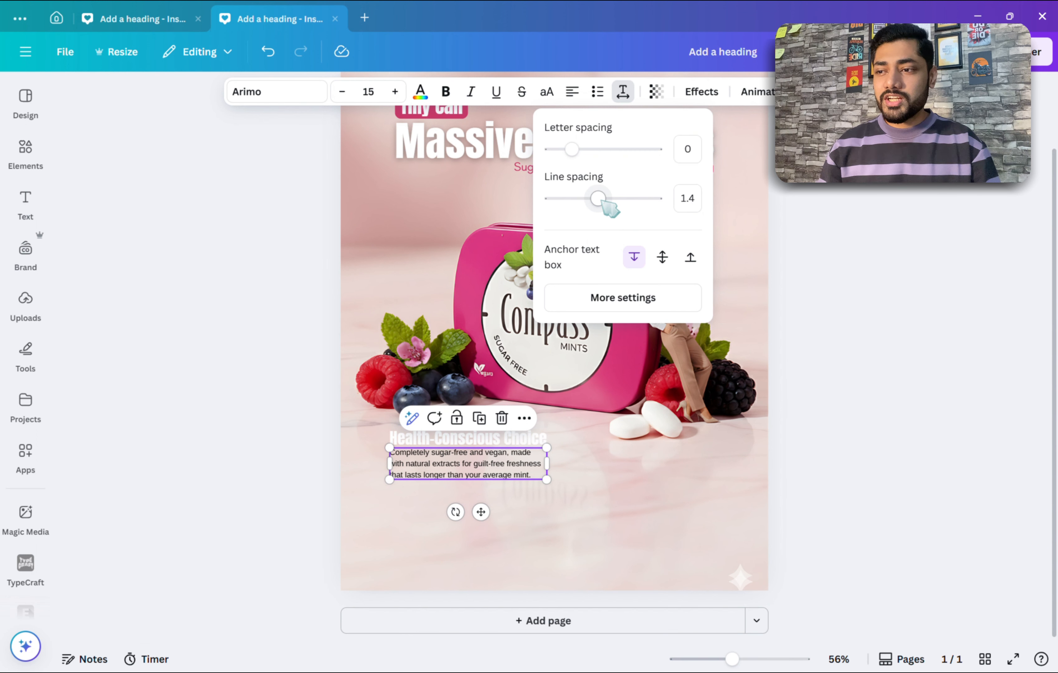
click(885, 316)
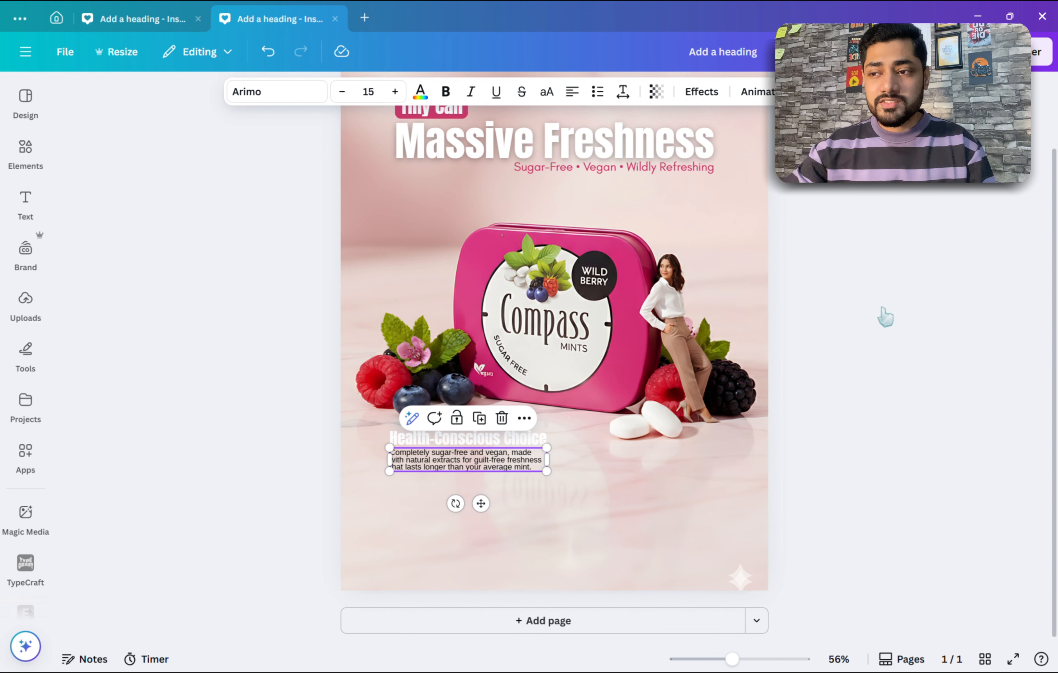
click(874, 336)
- Color the paragraph white and duplicate the heading-and-paragraph block so three feature blocks fill the area below the can
click(454, 441)
click(912, 392)
mouse_move(523, 442)
mouse_down()
mouse_move(669, 473)
mouse_move(469, 518)
mouse_up()
click(419, 92)
click(177, 234)
click(928, 295)
- Right-align the block on the page's right side and retitle the copies "Fresh Energy, Anytime" and "Smart Pocket Design" with matching descriptions
click(658, 492)
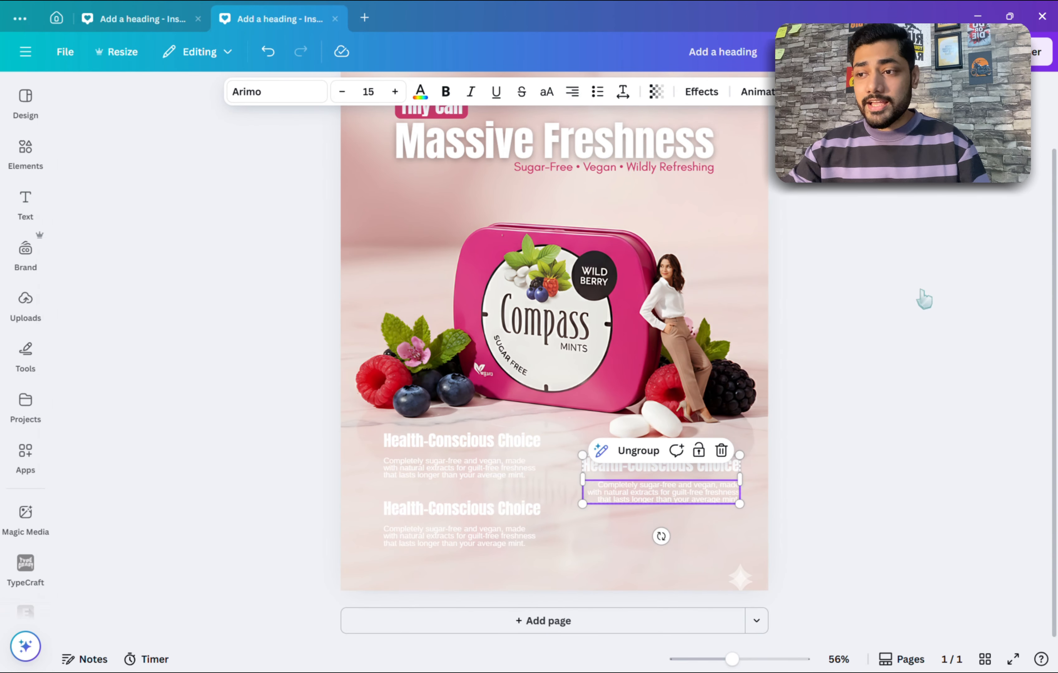
click(905, 390)
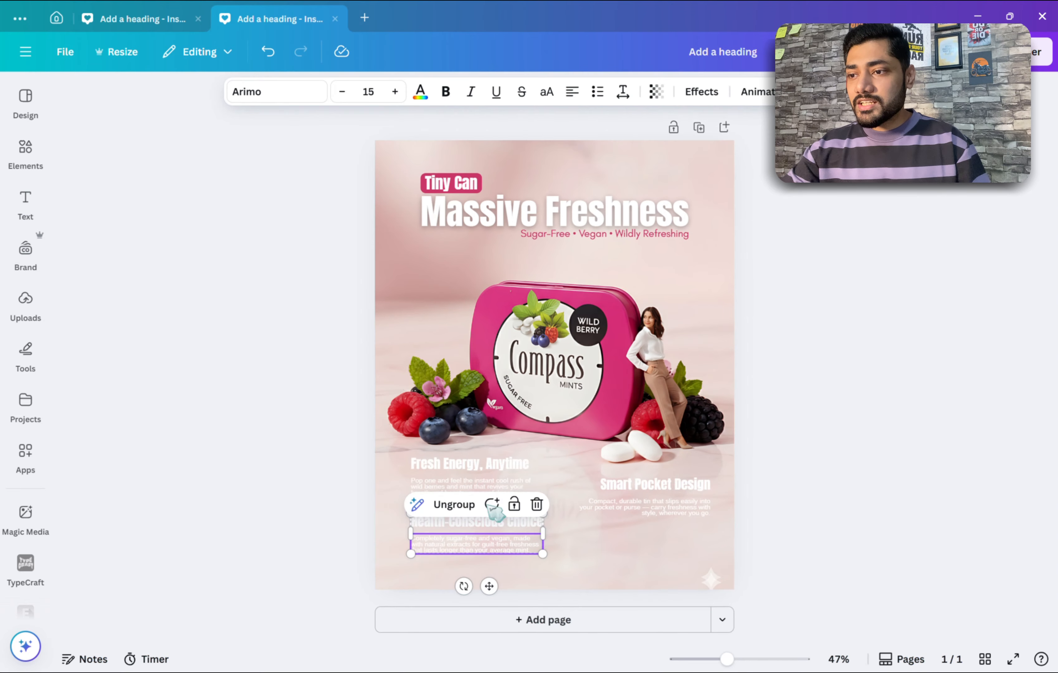
click(658, 510)
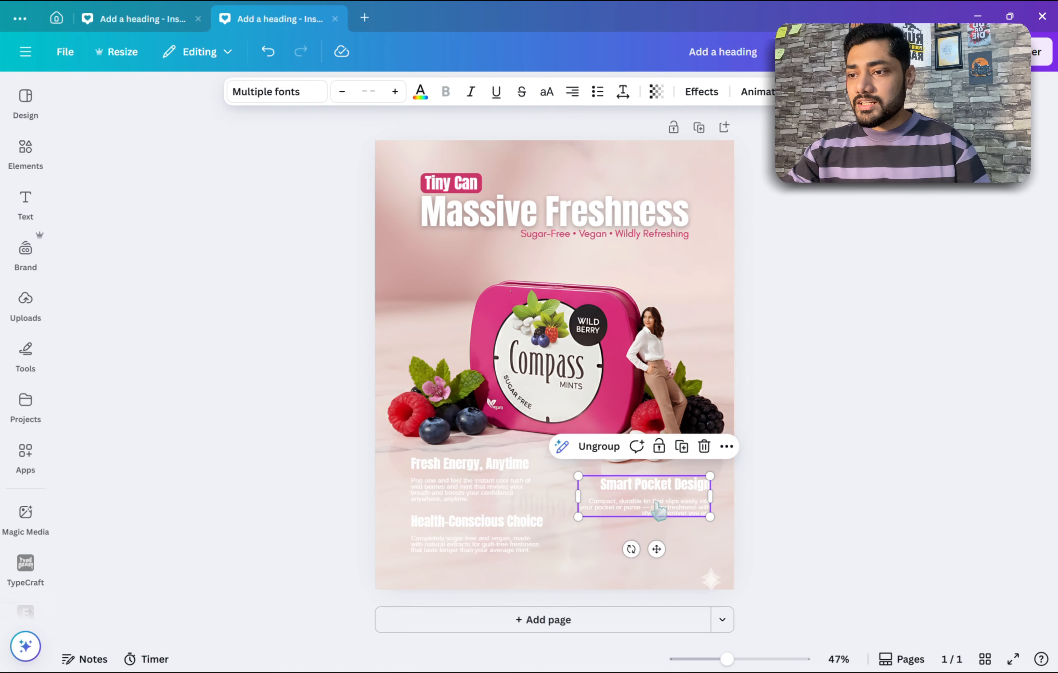
click(656, 506)
- Search the elements for "black gradient" and place one at the page's lower edge with its dark end down
drag(106, 102, 68, 102)
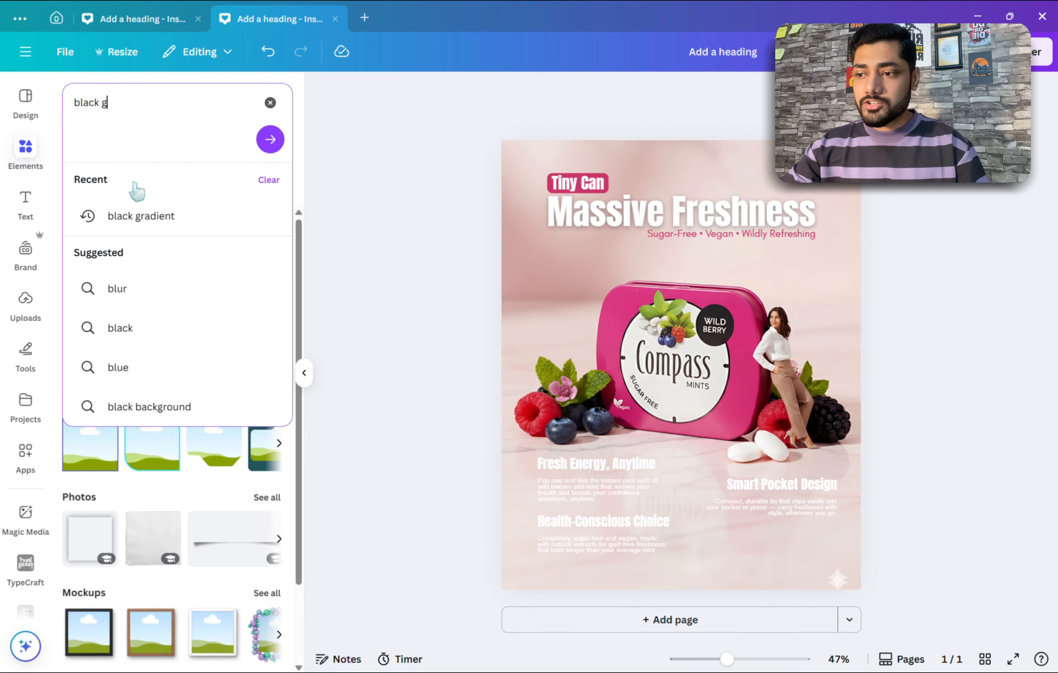
text(radient)
key(Return)
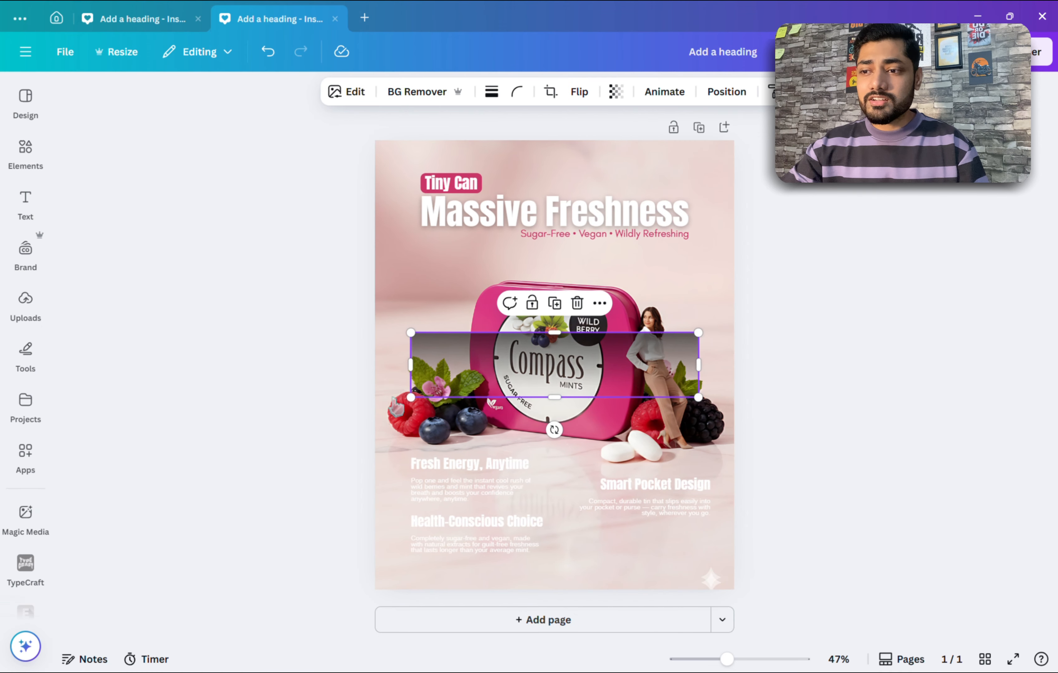
drag(554, 440, 562, 567)
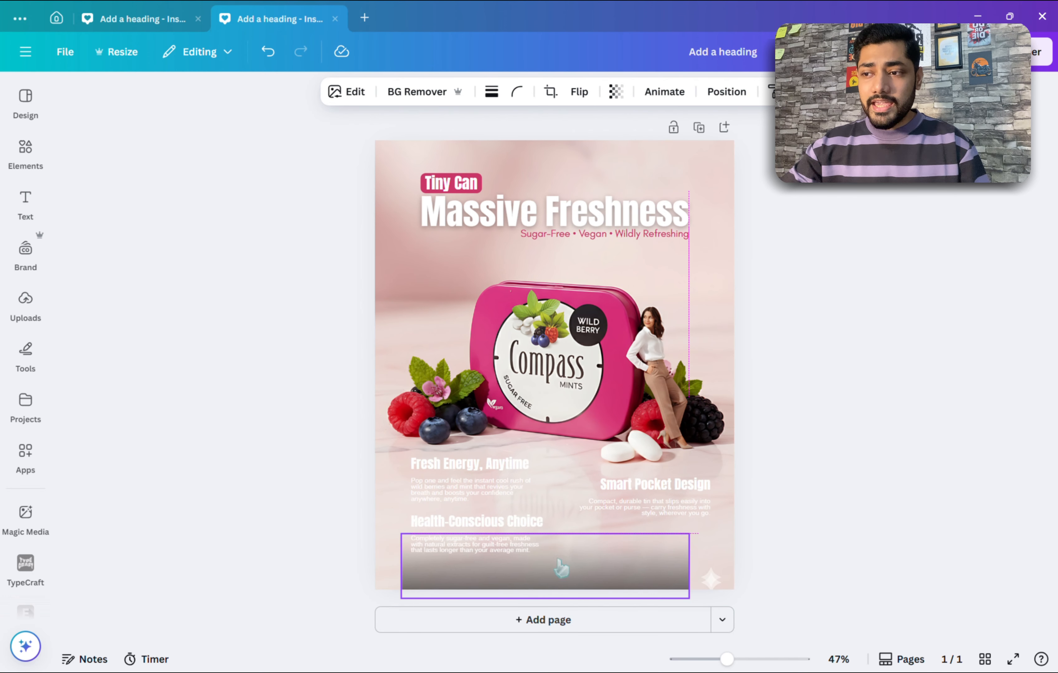
- Stretch the gradient past both sides of the page and upward to the berries as a backdrop for the feature text
drag(410, 564, 347, 562)
drag(699, 564, 796, 563)
drag(560, 532, 574, 409)
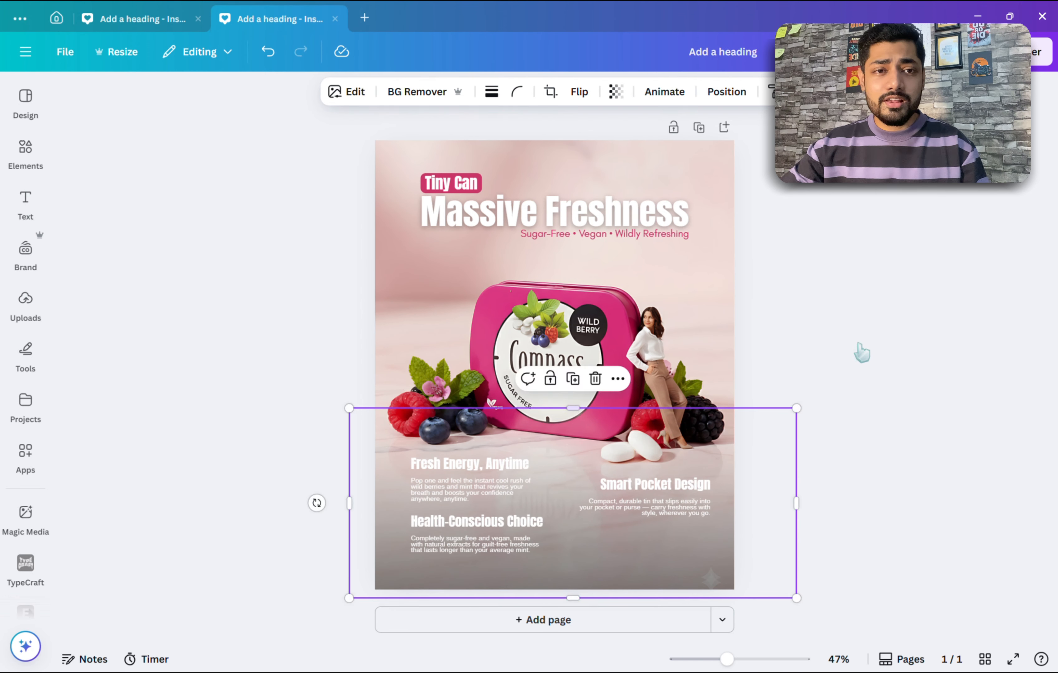
key(Escape)
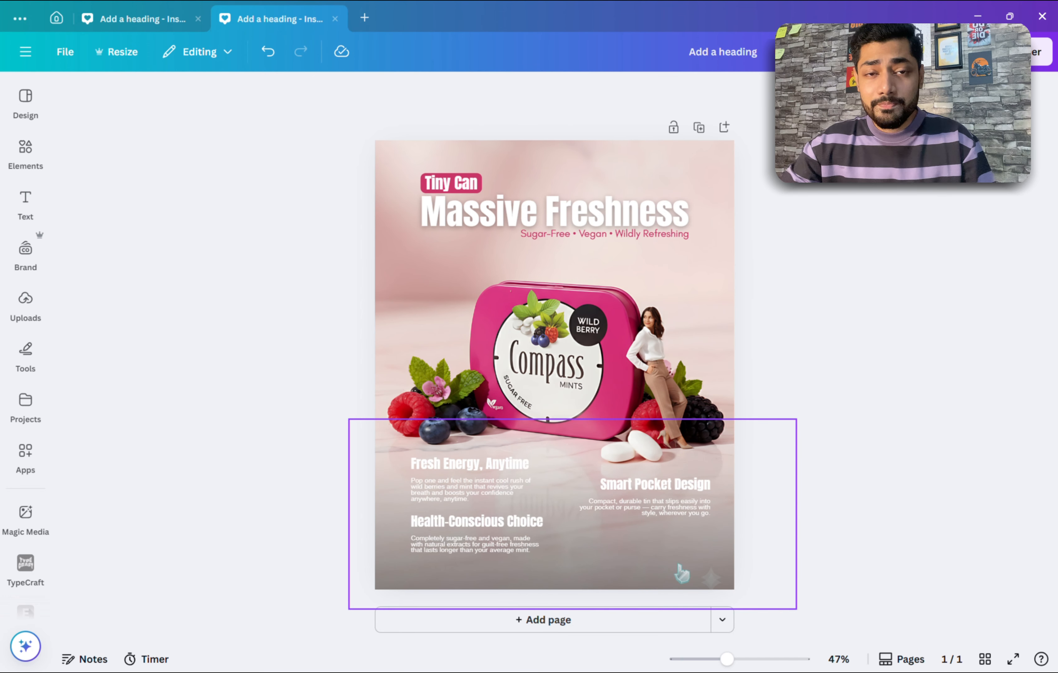
- Nudge the "Smart Pocket Design" and "Fresh Energy, Anytime" blocks slightly upward to even out the feature text spacing
click(672, 502)
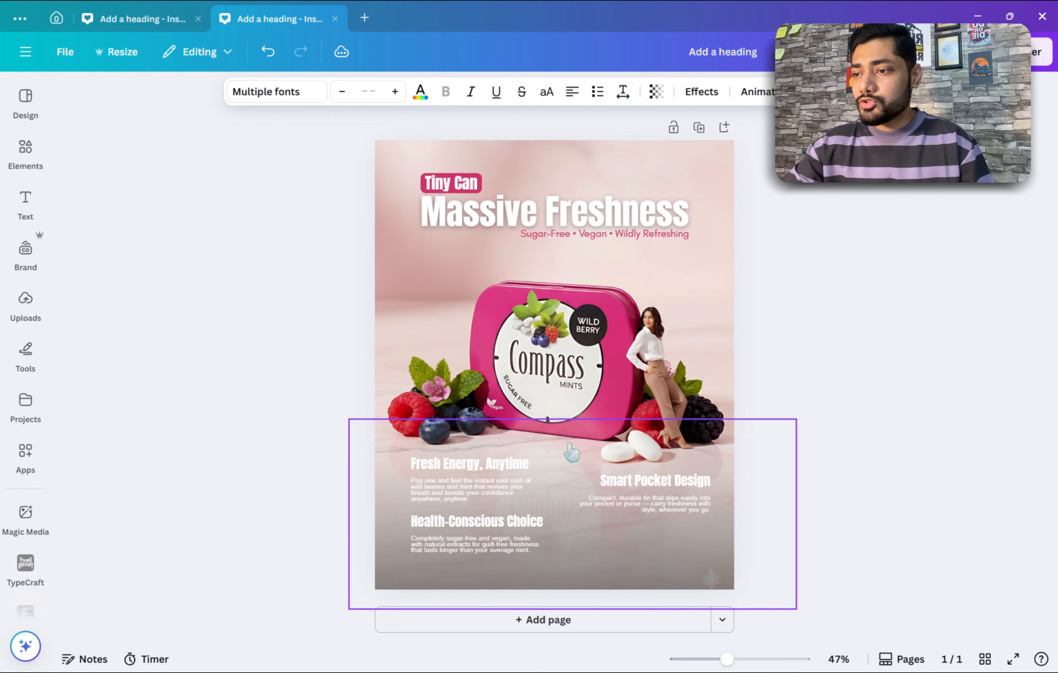
click(528, 466)
click(868, 463)
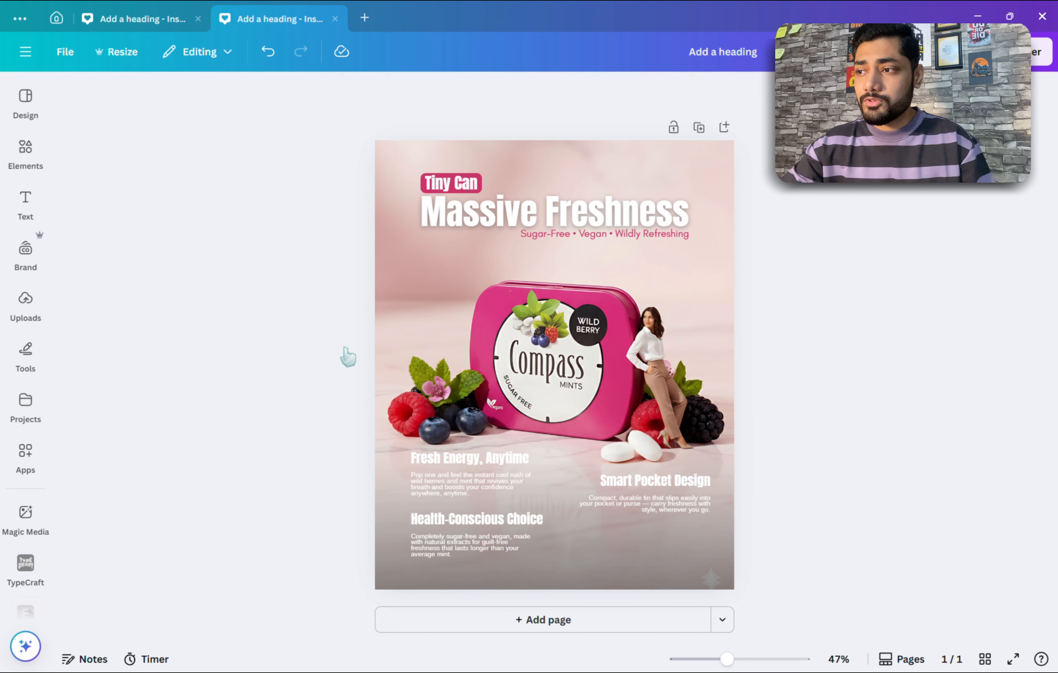
- Search the elements for "order now", add the red button and list all matching graphics
click(25, 151)
click(73, 107)
text(order now)
key(Return)
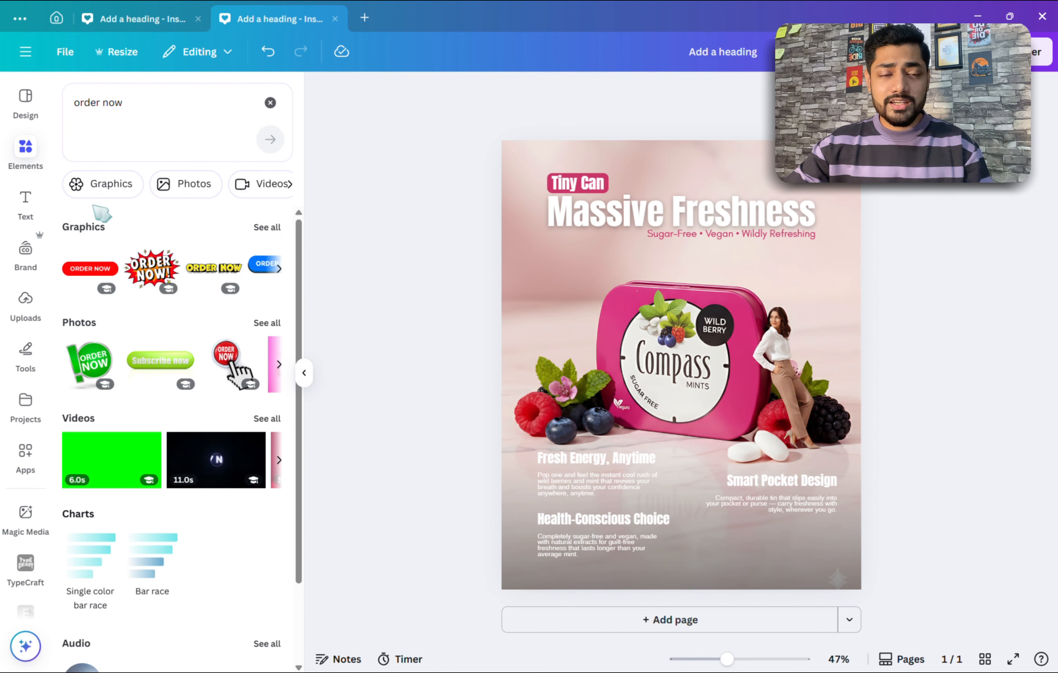
click(90, 268)
click(267, 228)
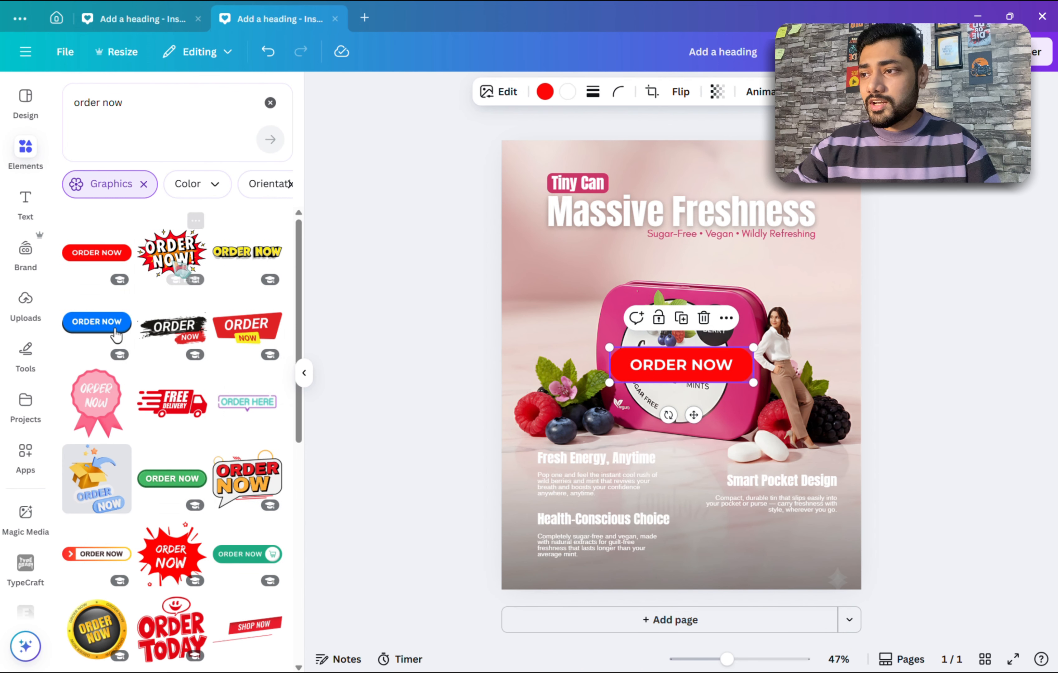
- Add the white "ORDER NOW" button with the red arrow and place it just below the can
scroll(276, 587, down, 5)
scroll(187, 452, down, 2)
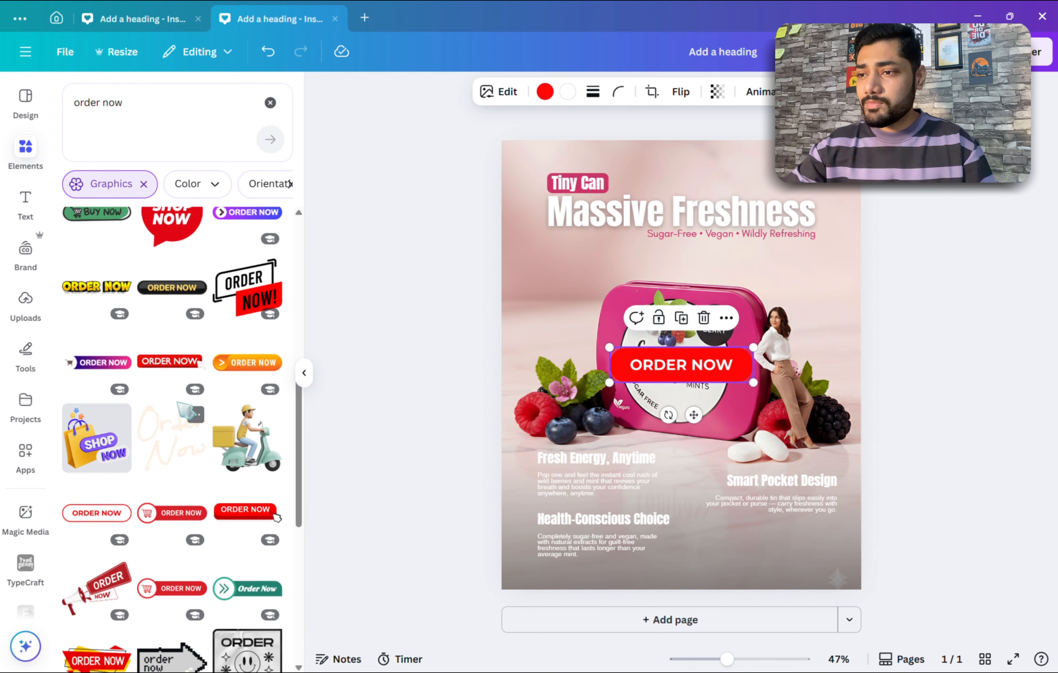
scroll(187, 452, up, 6)
click(99, 415)
drag(658, 365, 691, 458)
- Delete the red "ORDER NOW" button and fit the white one beneath the "Smart Pocket Design" text
click(563, 369)
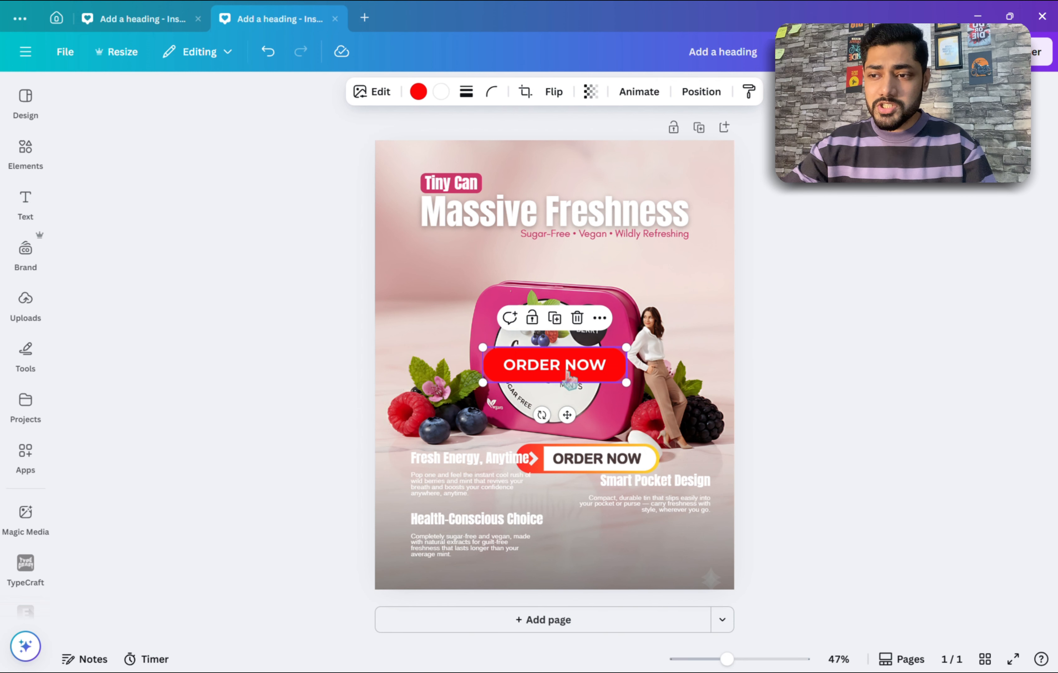
key(Delete)
drag(583, 446, 622, 529)
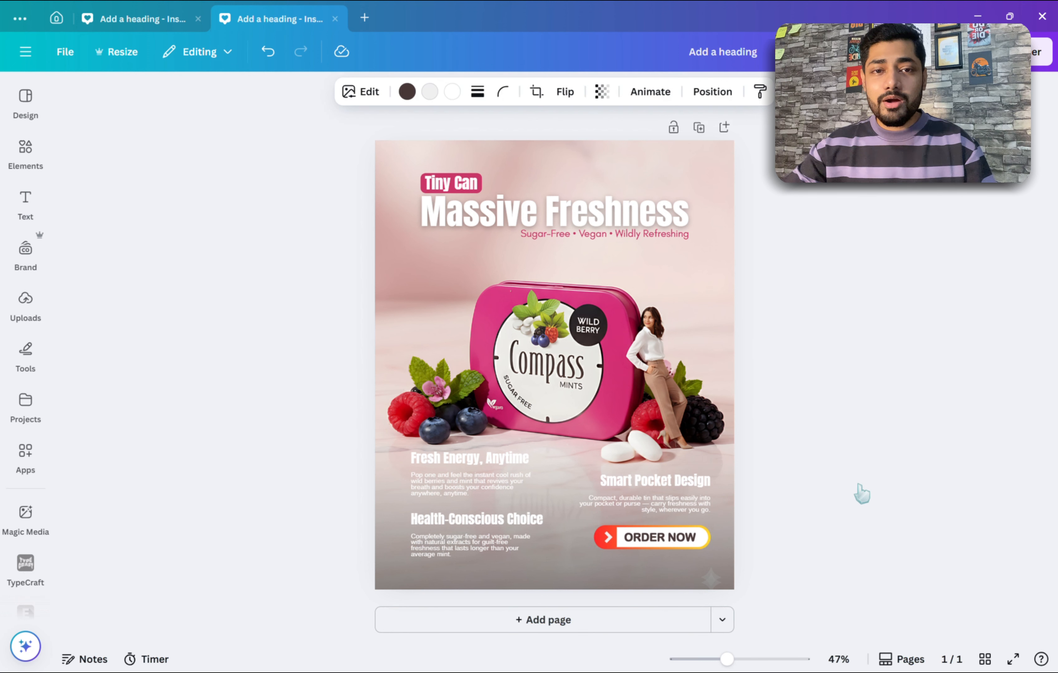
click(31, 213)
click(172, 319)
text(www.compasscandy.co)
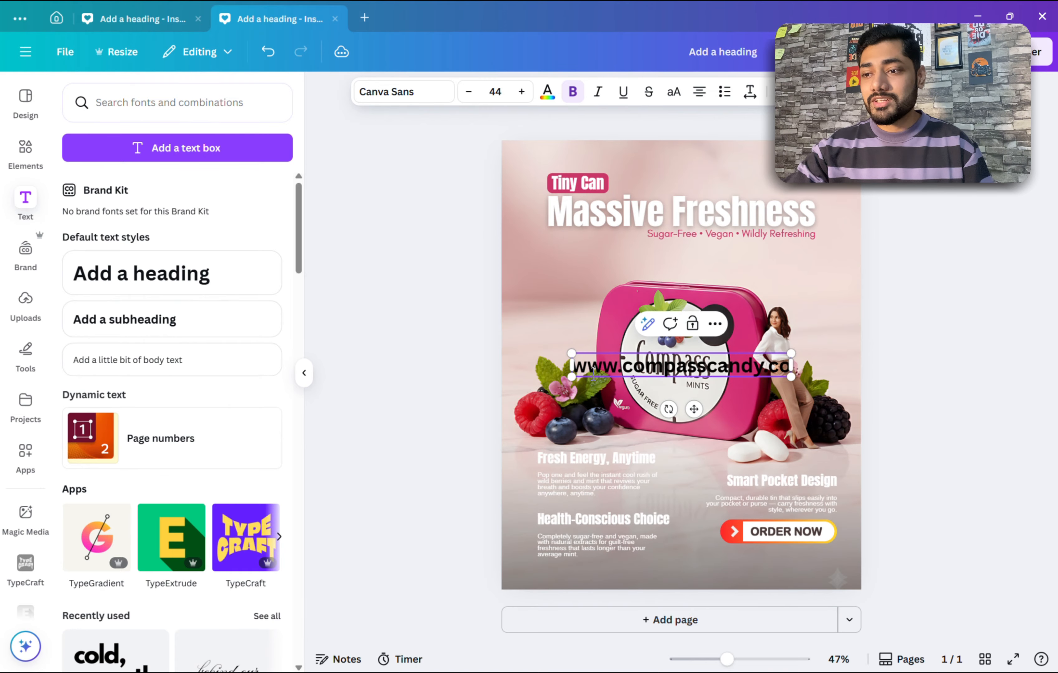
text(m)
- Shrink the web address to size 26, color it white and place it beneath the order button
drag(694, 409, 718, 602)
click(400, 92)
click(147, 218)
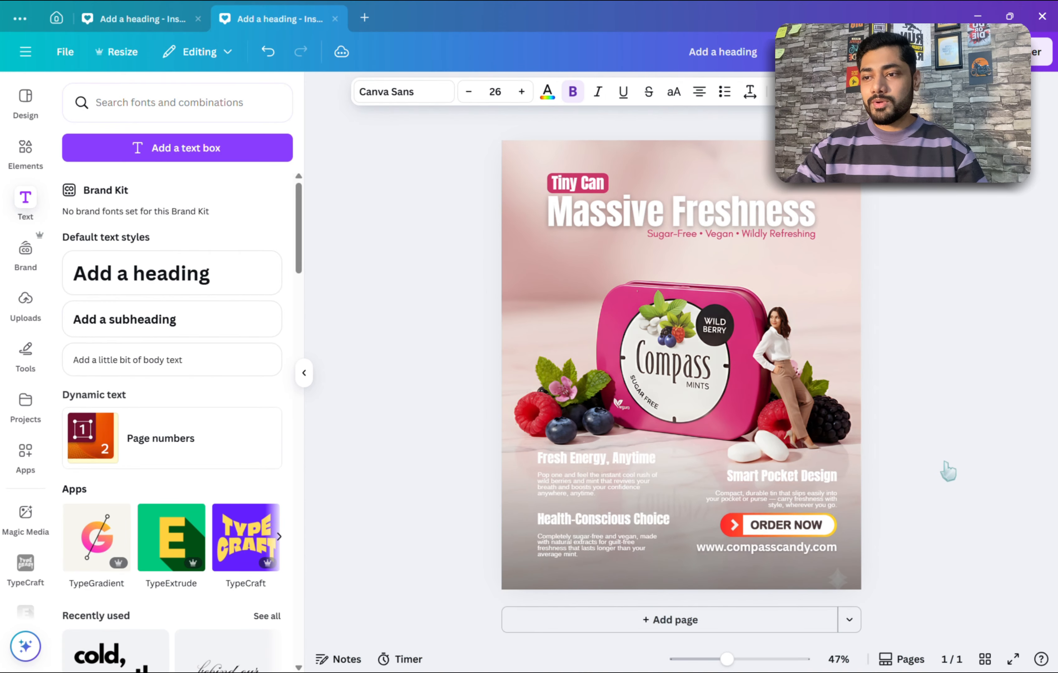
- Shift the order button with the web address and the "Smart Pocket Design" block slightly left, aligning their right edges
drag(777, 534, 765, 539)
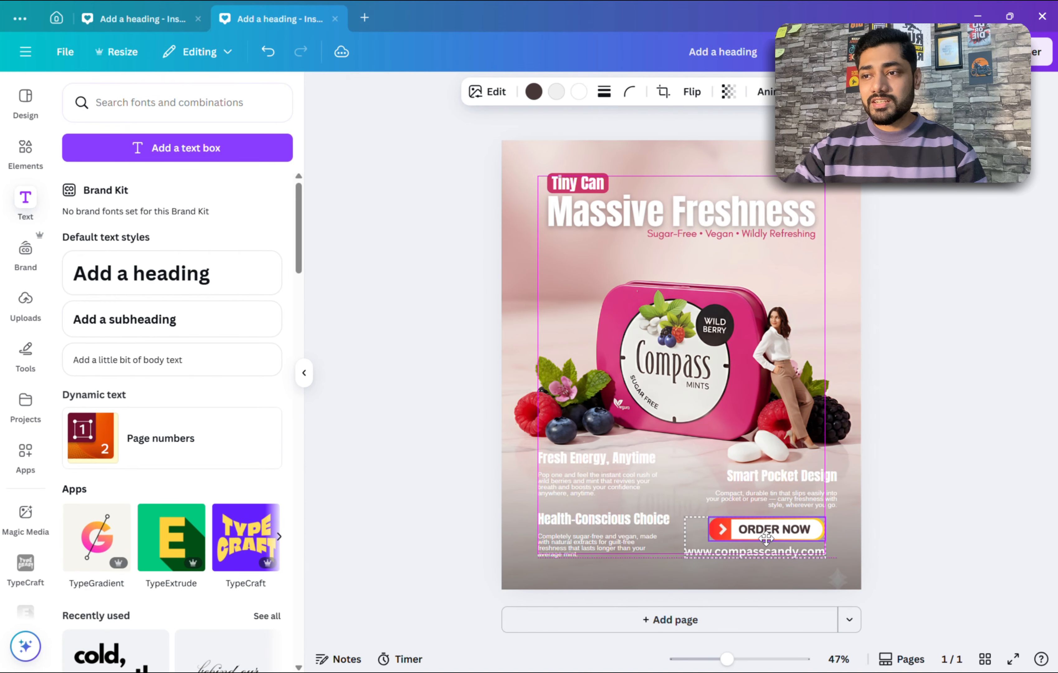
click(871, 474)
drag(792, 482, 779, 481)
click(983, 492)
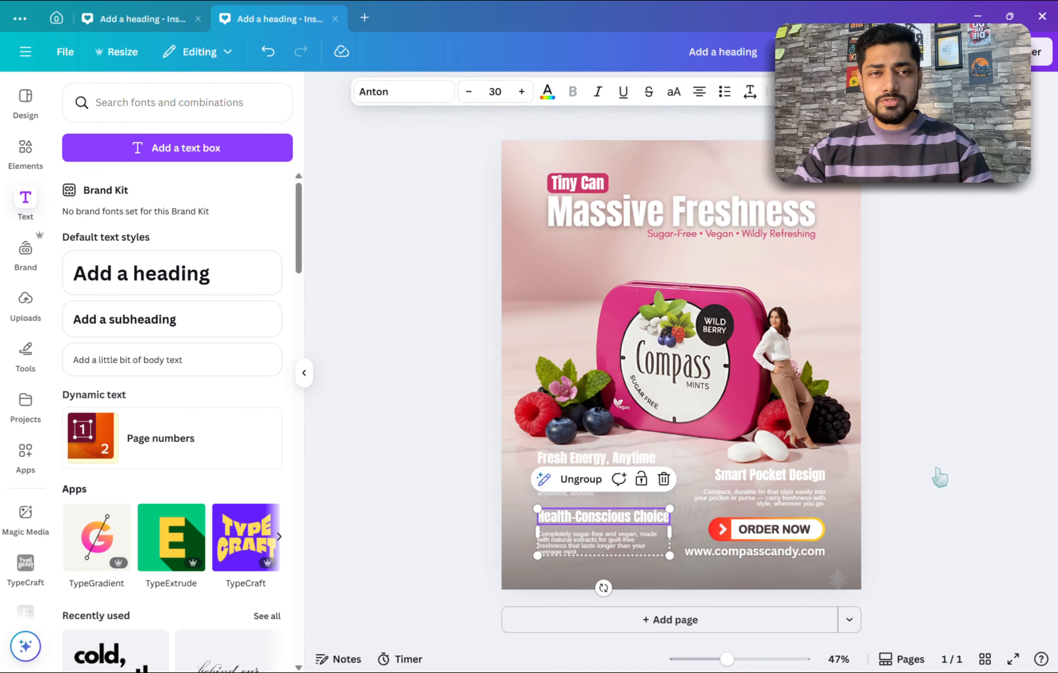
- Search the elements for "leaf" and add a single green leaf graphic to the page
click(25, 154)
click(74, 99)
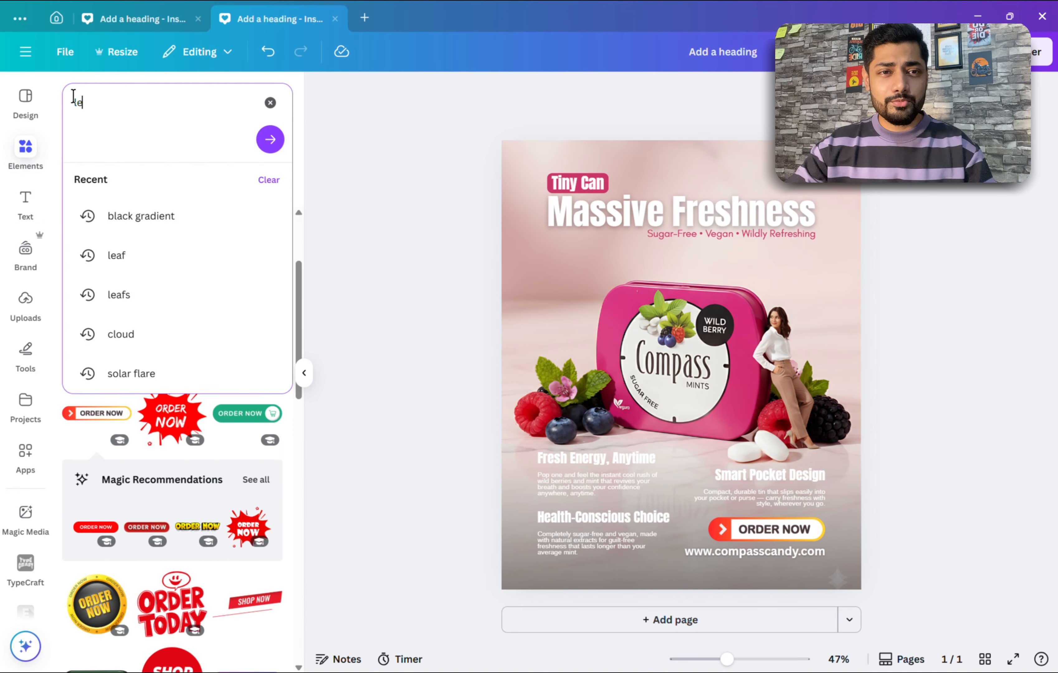
click(115, 252)
scroll(191, 502, down, 12)
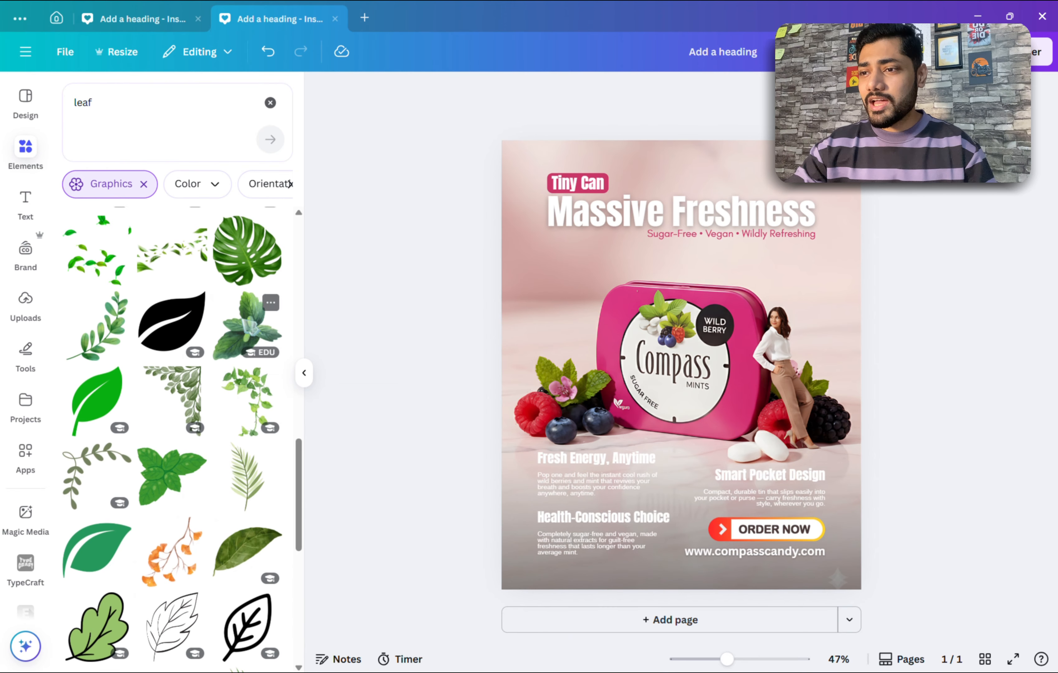
click(177, 571)
click(304, 373)
- Apply a light blur effect to the leaf graphic
click(420, 90)
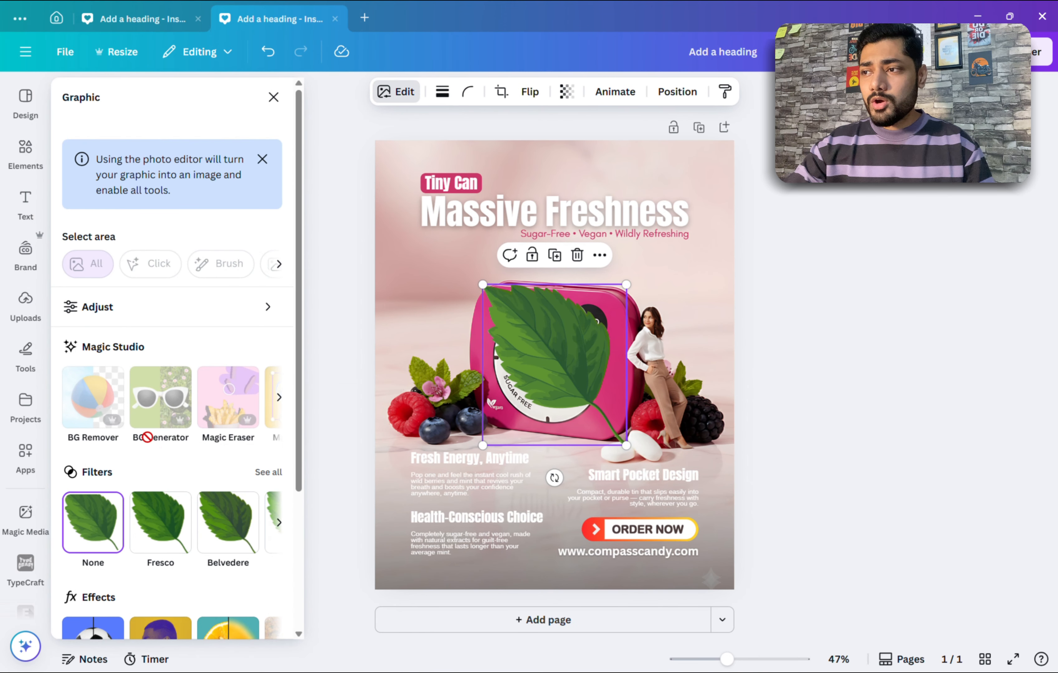
scroll(153, 437, down, 10)
click(221, 192)
drag(187, 160, 160, 166)
click(517, 426)
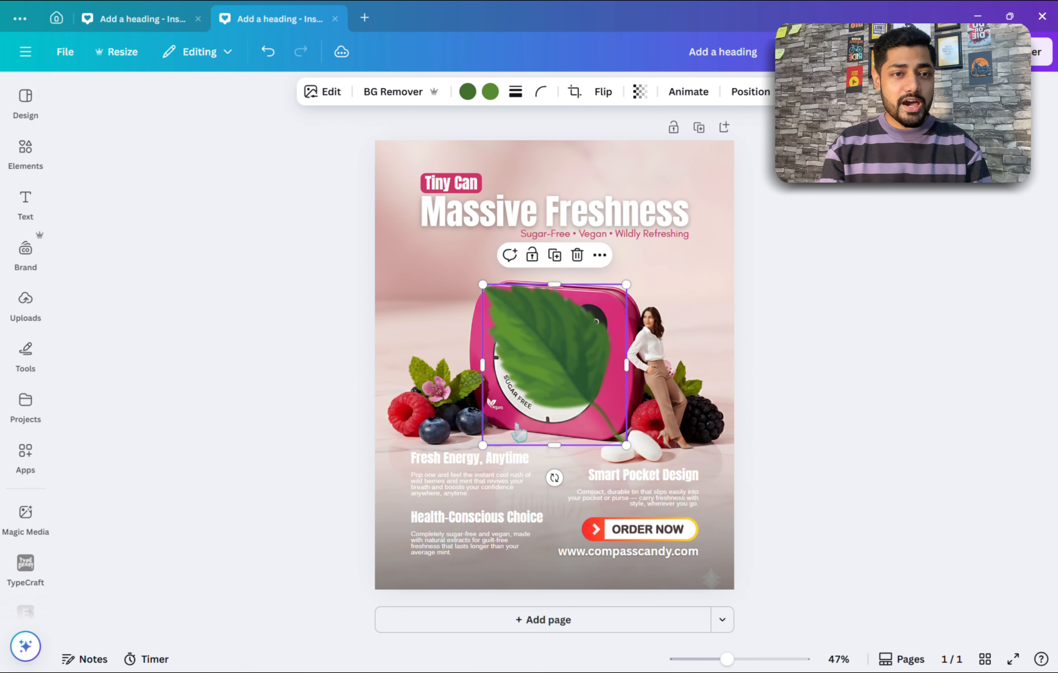
- Duplicate the blurred leaf twice and rotate the copies in opposite directions to form a three-leaf cluster
mouse_move(562, 483)
mouse_down()
mouse_move(484, 449)
mouse_move(580, 475)
mouse_up()
drag(532, 349, 555, 379)
mouse_move(599, 502)
mouse_down()
mouse_move(603, 493)
mouse_move(599, 502)
mouse_up()
drag(572, 403, 592, 413)
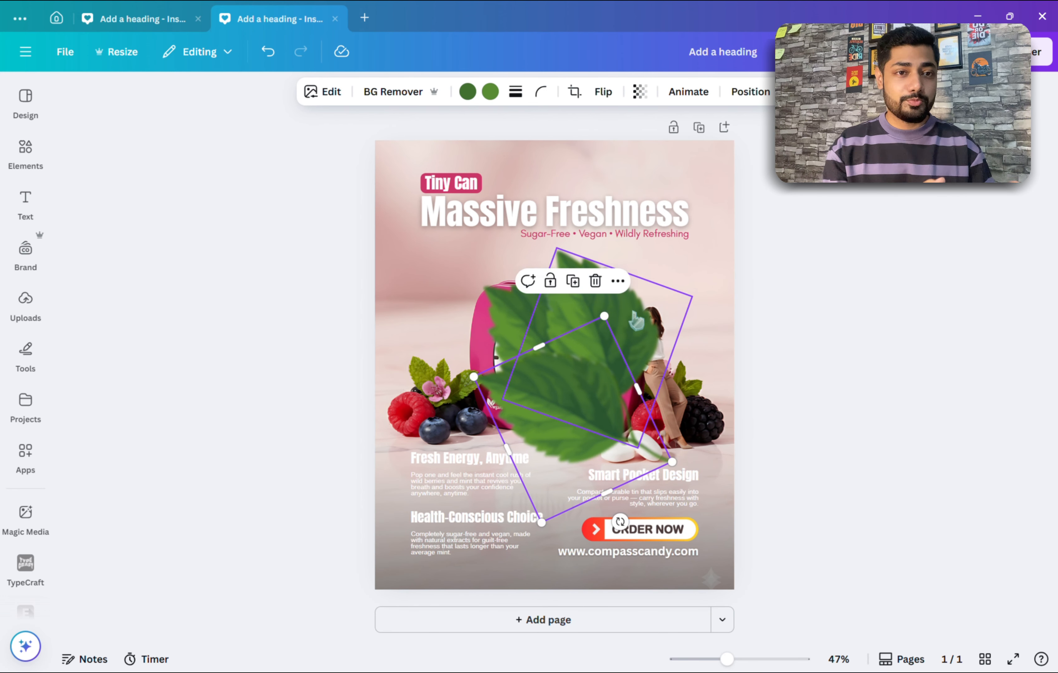
- Adjust the upper rotated leaf's position and bring the unrotated leaf to the front of the cluster
drag(635, 324, 642, 341)
click(534, 320)
click(750, 92)
click(117, 166)
click(123, 205)
click(860, 325)
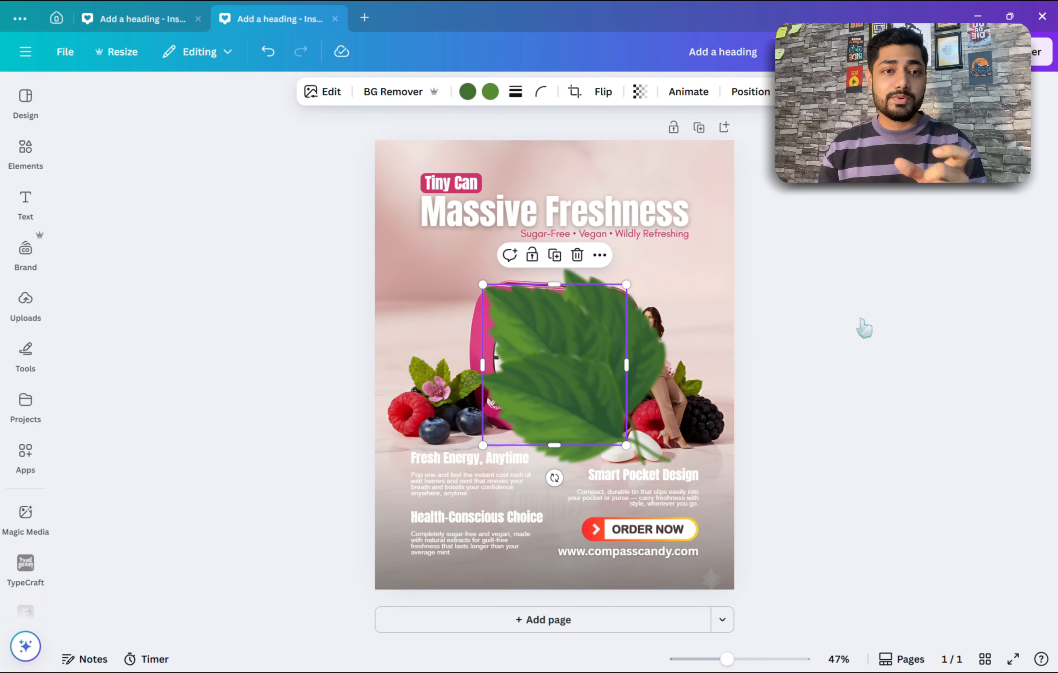
- Group the three leaves and move the group to the page's bottom-right corner
click(750, 91)
click(229, 165)
shift+click(224, 338)
shift+click(213, 249)
key(ctrl+g)
drag(652, 399, 795, 599)
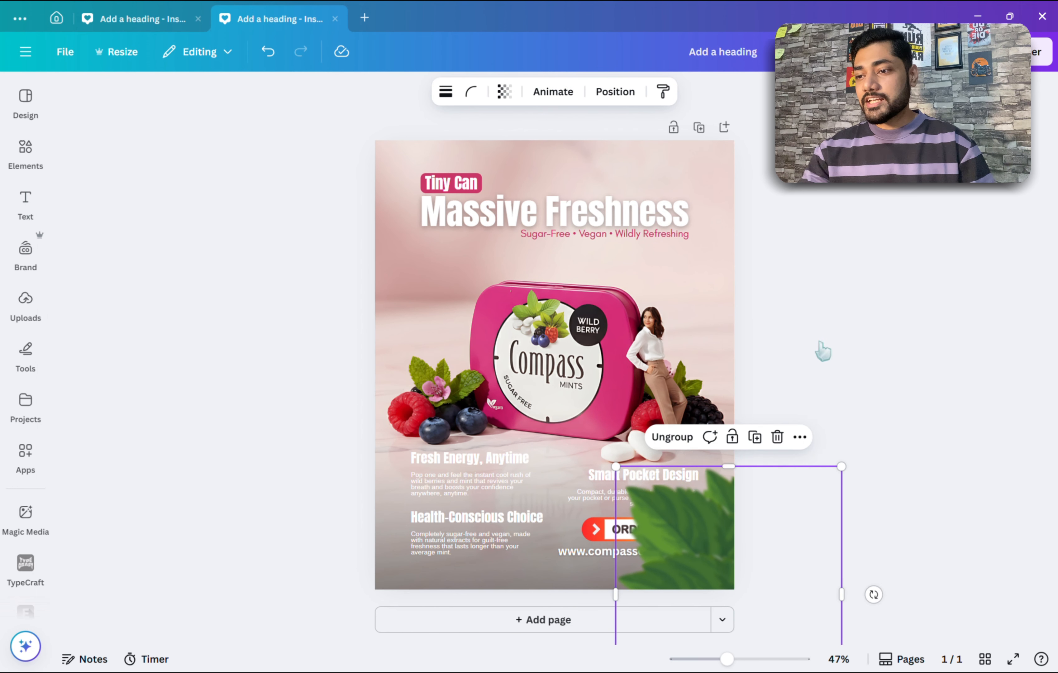
- Move the bottom-right leaf group behind the order button, web address and feature text in the layer order
click(615, 91)
drag(203, 219, 201, 504)
click(337, 512)
double_click(705, 520)
key(ctrl+[)
- Duplicate the leaf group, place the copy in the page's bottom-left corner and rotate it to face inward
key(ctrl+d)
drag(711, 543, 418, 551)
scroll(494, 572, down, 2)
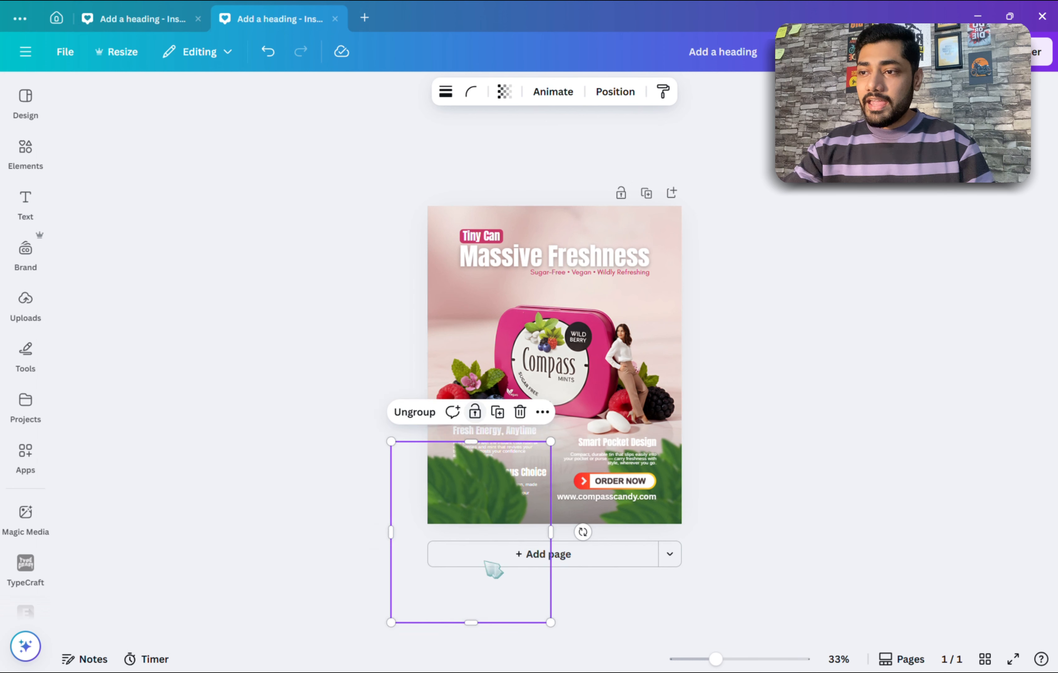
drag(583, 531, 458, 643)
drag(389, 569, 345, 552)
- Move the bottom-left leaf group behind the feature text, directly above the gradient in the layer order
click(615, 92)
drag(176, 218, 167, 376)
drag(167, 497, 168, 498)
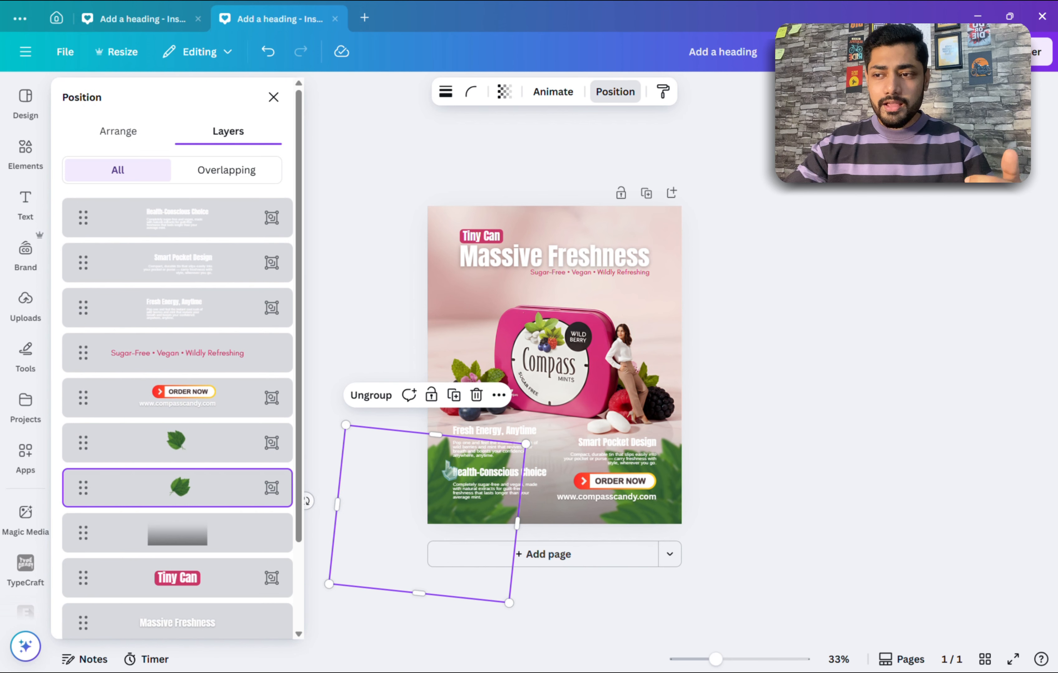
- Duplicate the bottom-left leaf group, rotate the copy along the page's left edge and send it behind the feature text
key(ctrl+d)
drag(467, 567, 437, 526)
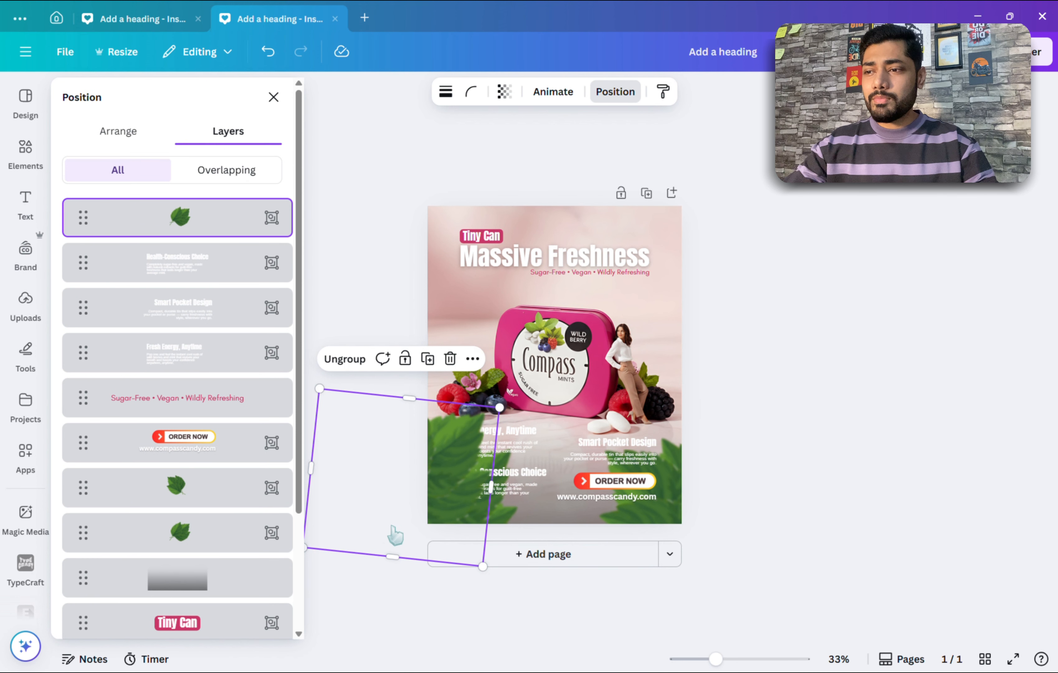
click(273, 97)
drag(279, 464, 290, 426)
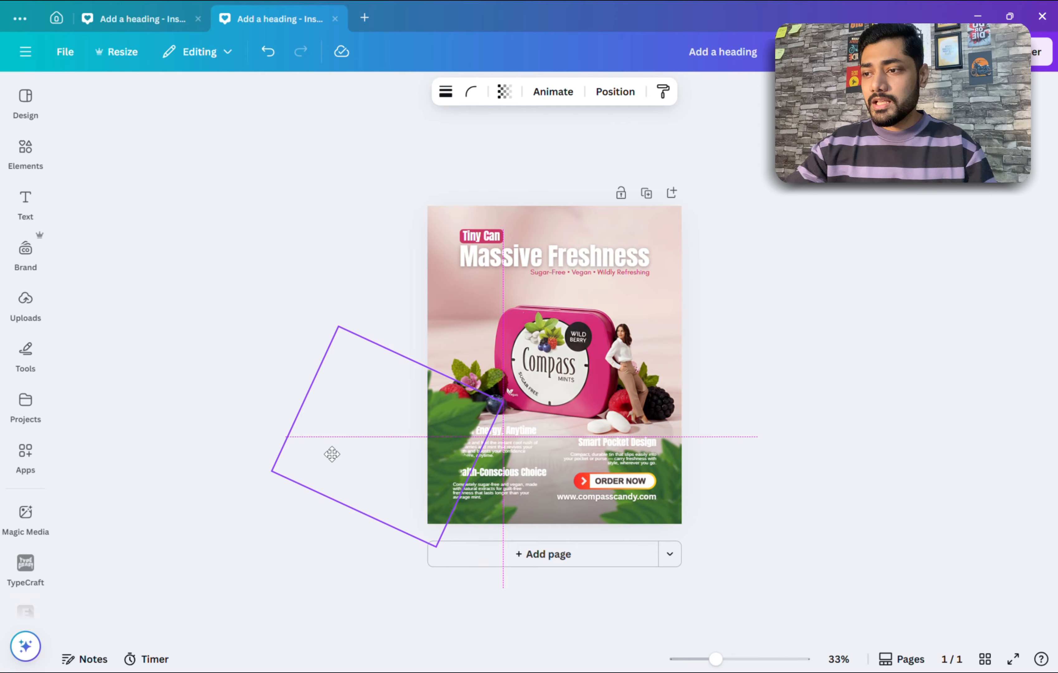
click(615, 92)
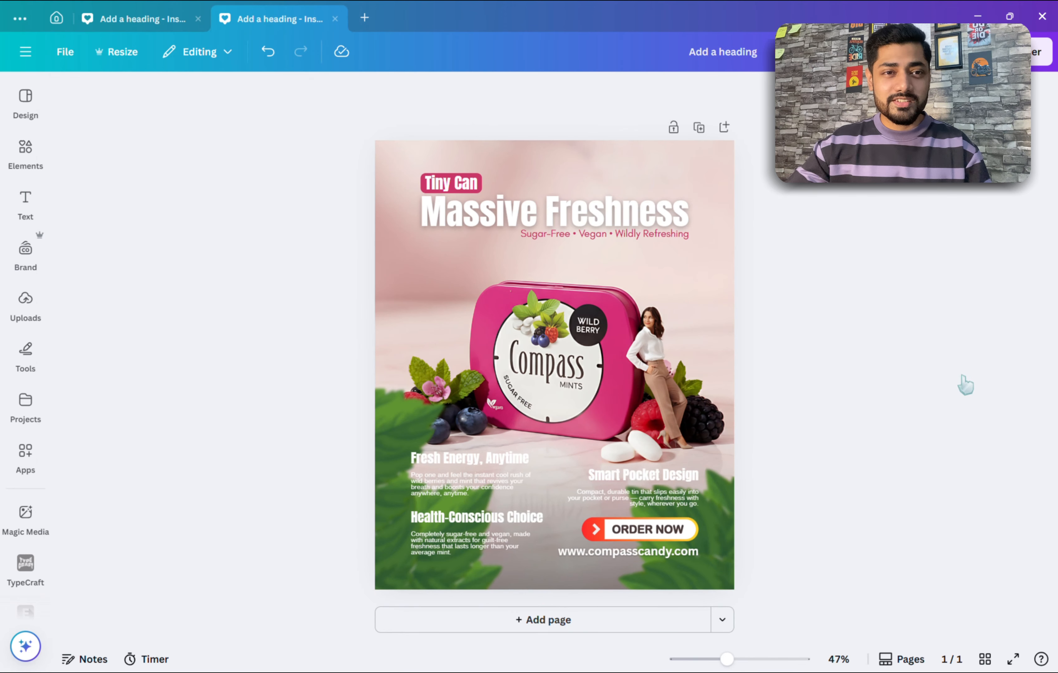
- Shift the left leaf group outward off the raspberry and move the gradient above the three leaf groups in the layer order
click(702, 375)
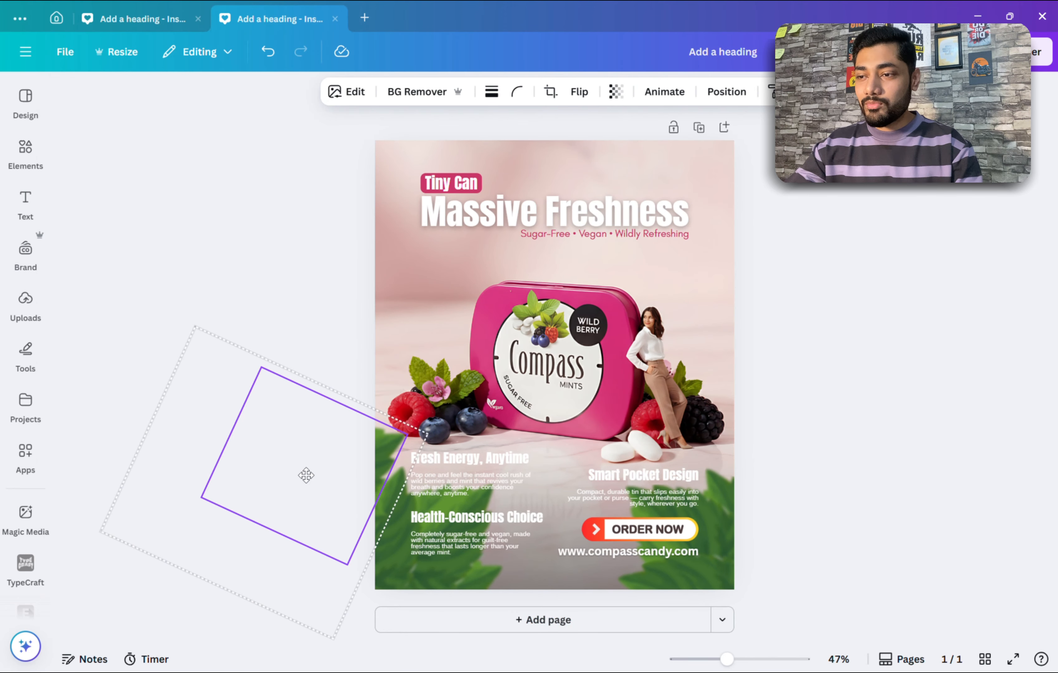
click(904, 345)
click(709, 580)
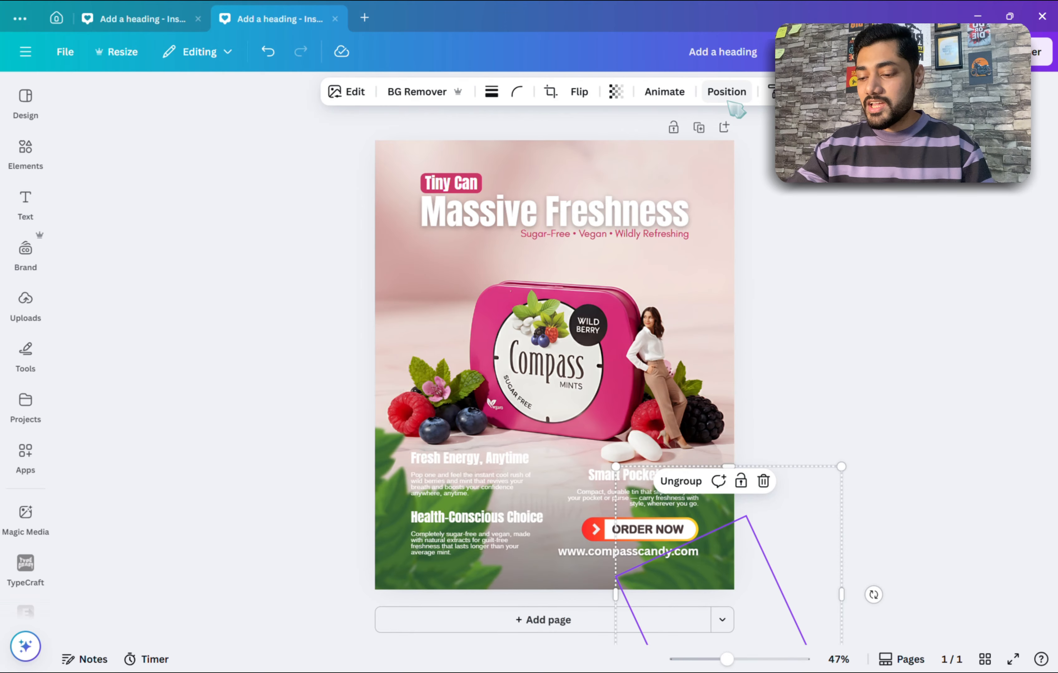
click(727, 92)
drag(184, 573, 184, 436)
click(926, 501)
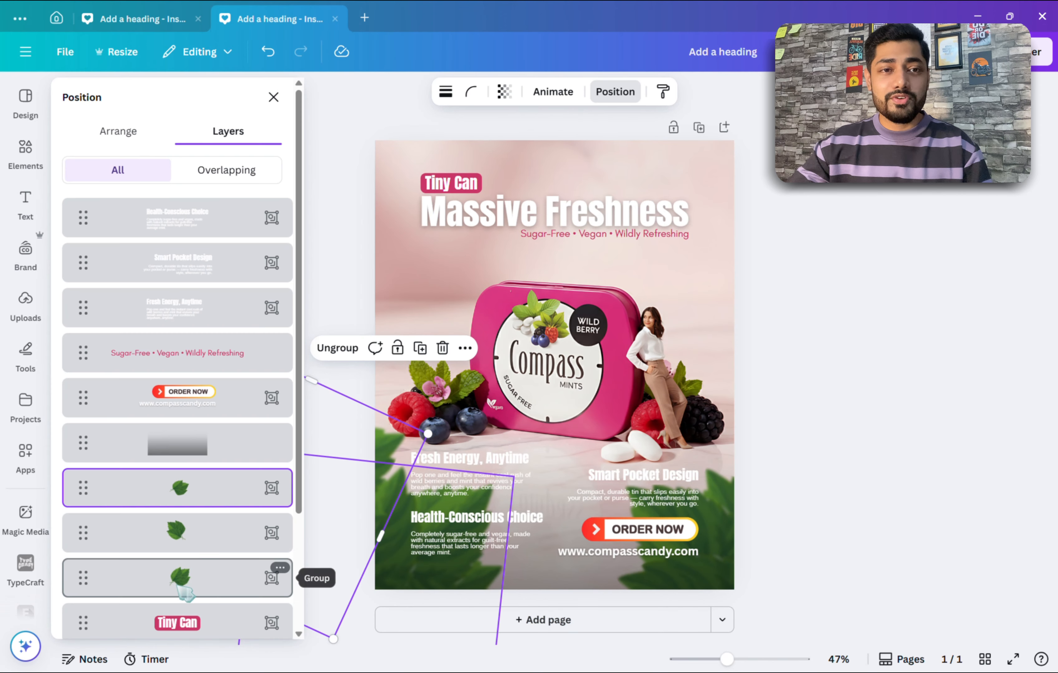
- Duplicate a leaf group, place the copy over the page's top edge and rotate it so the leaves hang down into the page
key(ctrl+d)
drag(413, 462, 533, 169)
click(616, 92)
drag(399, 193, 650, 253)
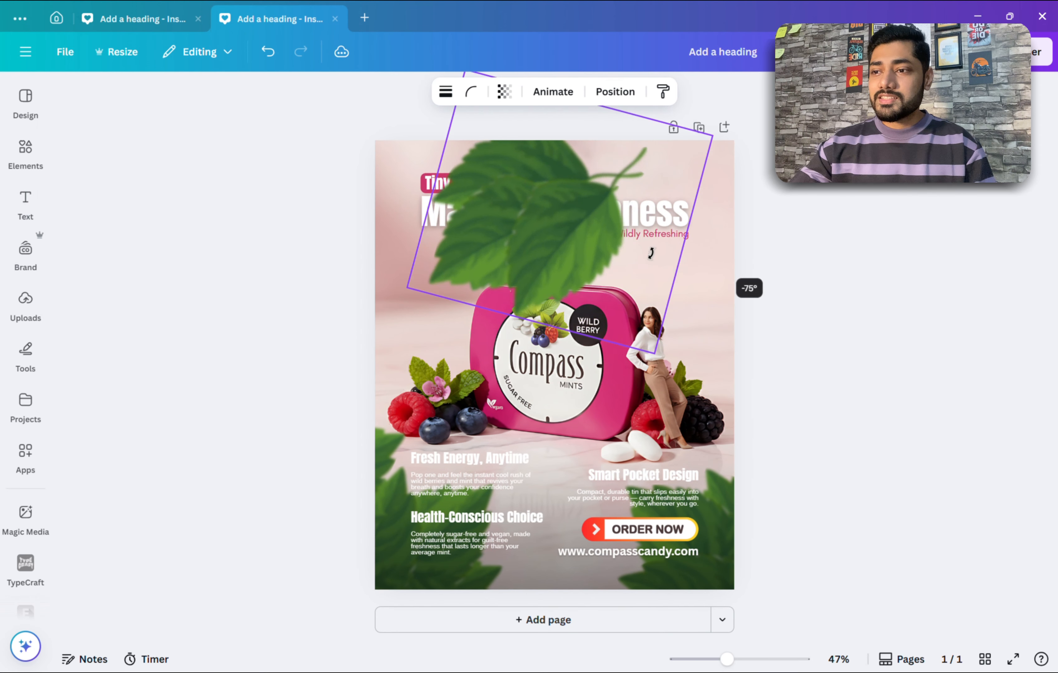
drag(569, 251, 608, 222)
scroll(608, 222, down, 3)
drag(694, 257, 711, 173)
drag(573, 186, 573, 137)
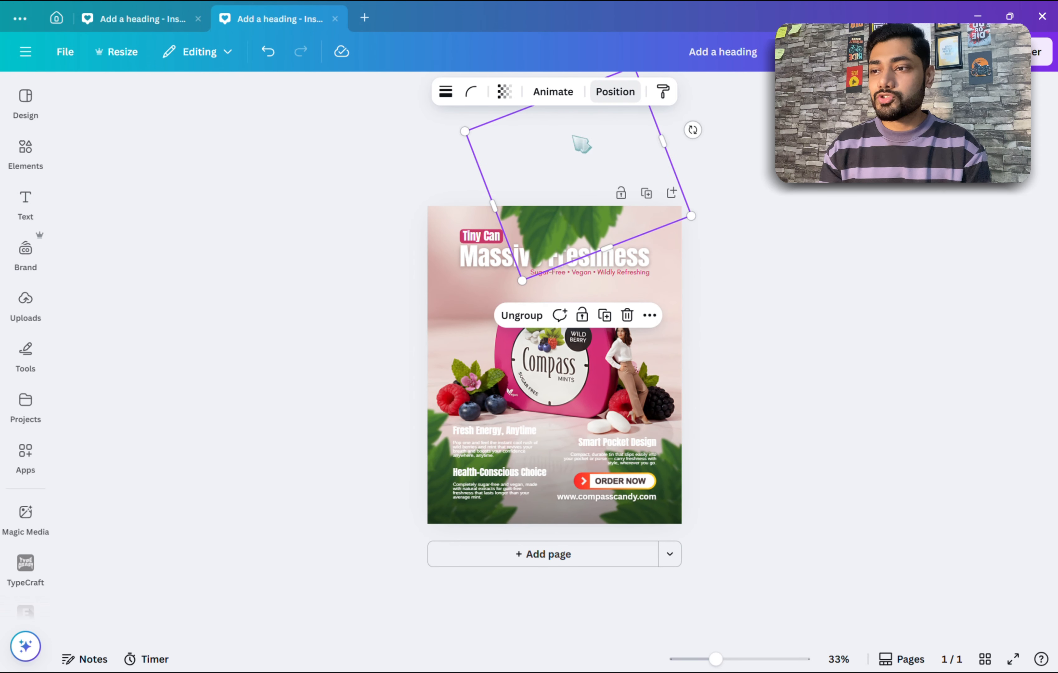
- Send the top leaf group behind the headline text in the layer order and adjust its placement along the page's top edge
click(615, 91)
drag(214, 561, 223, 560)
scroll(541, 154, down, 1)
drag(564, 187, 555, 198)
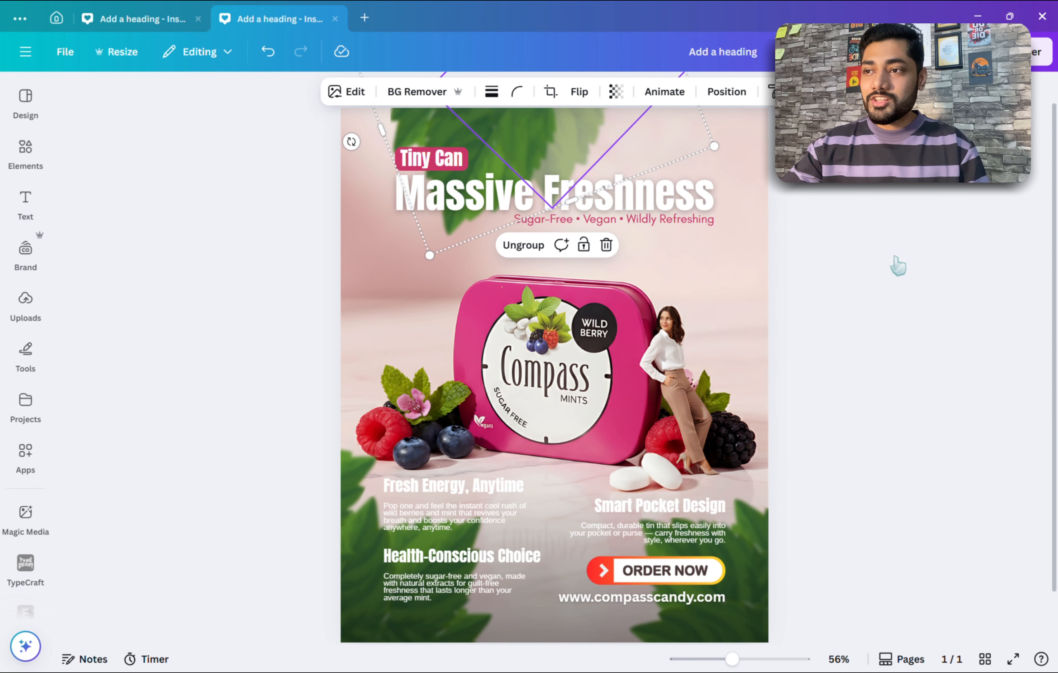
- Undo the last two edits and clear the selection
key(ctrl+z)
click(905, 250)
key(ctrl+z)
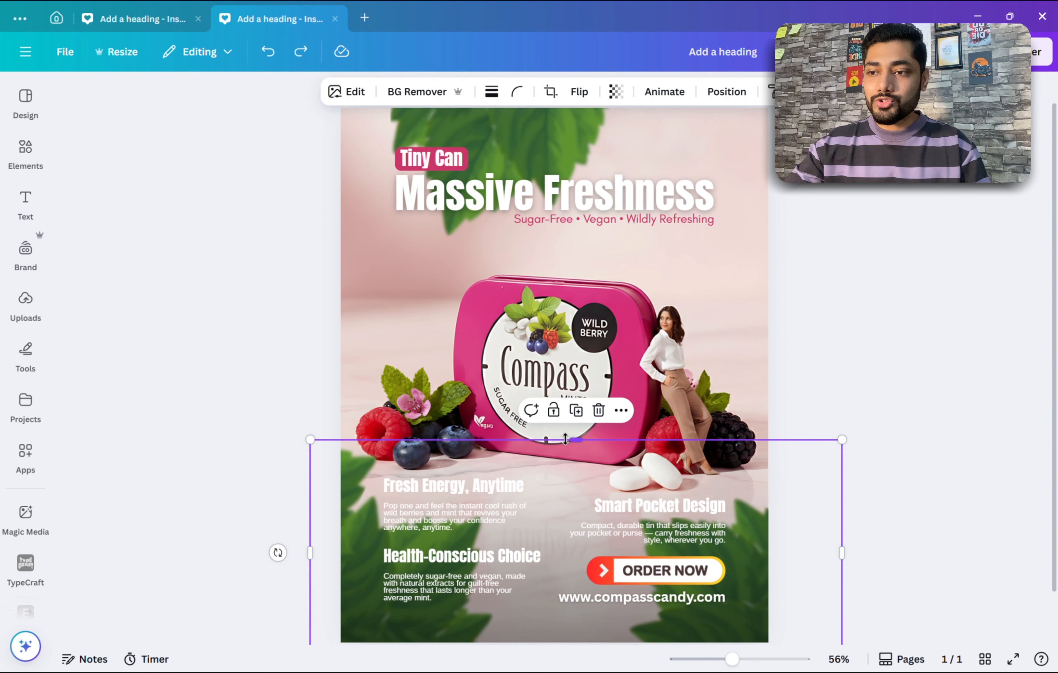
click(933, 353)
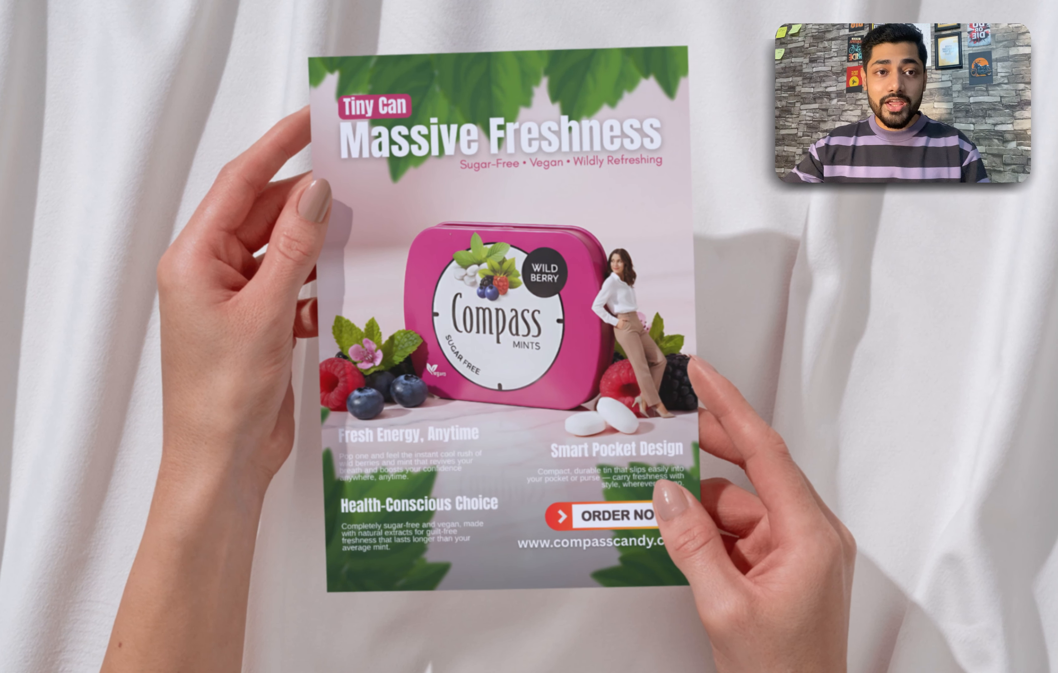